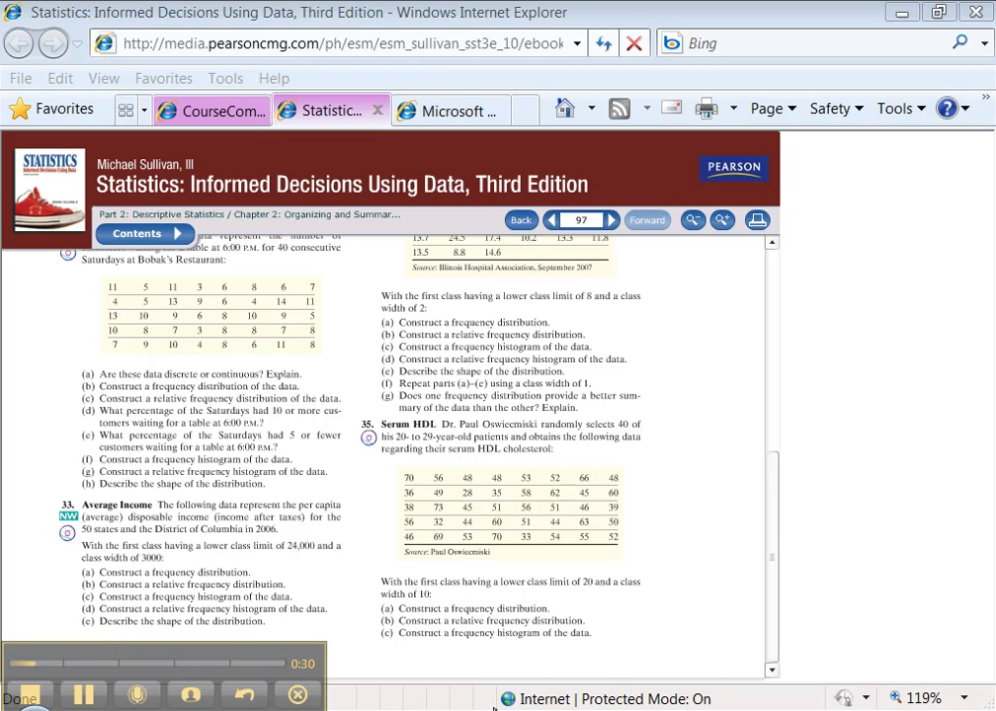
Step: Enter the 'Lower Class Limit' heading in C1 and 24000 beneath it in C2
key(alt+Tab)
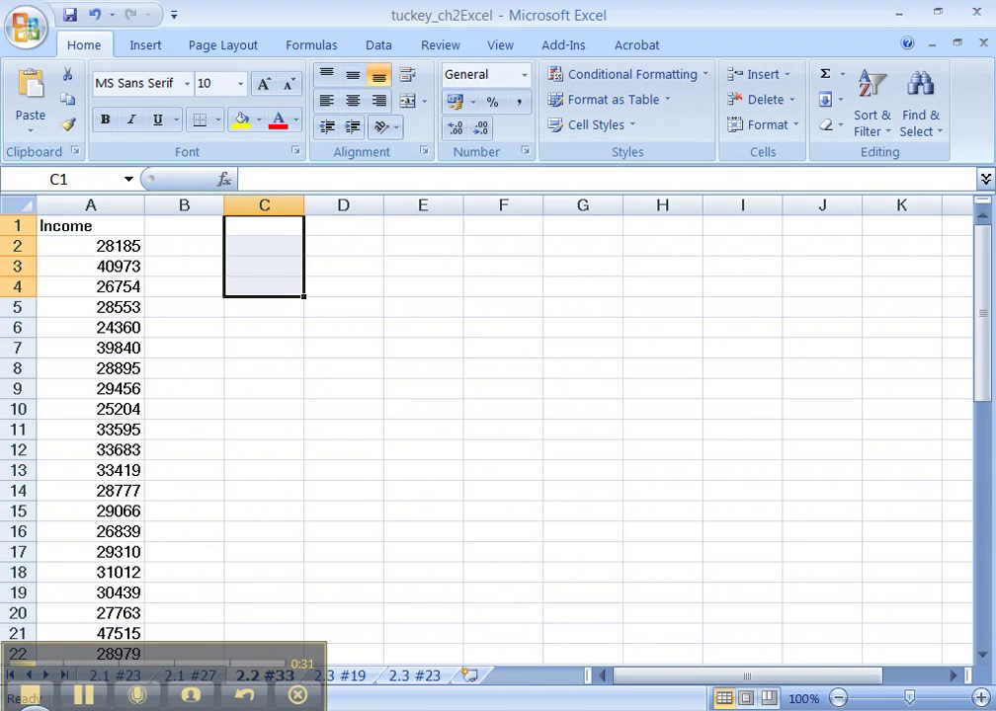
click(278, 229)
text(Lo)
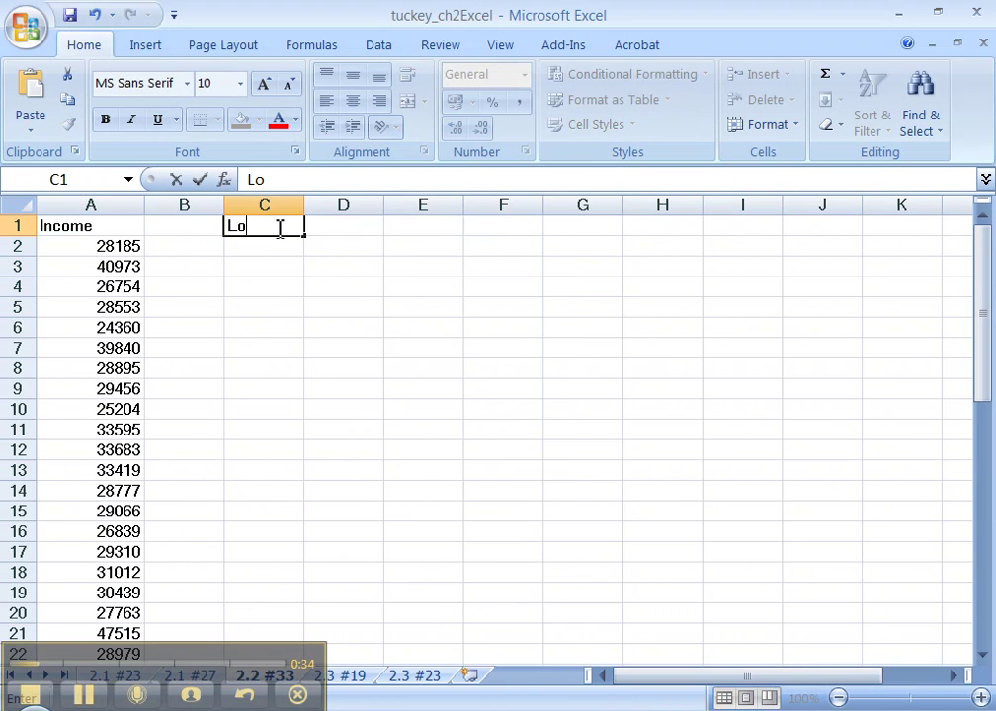
text(wer Class Limit)
key(Return)
text(24)
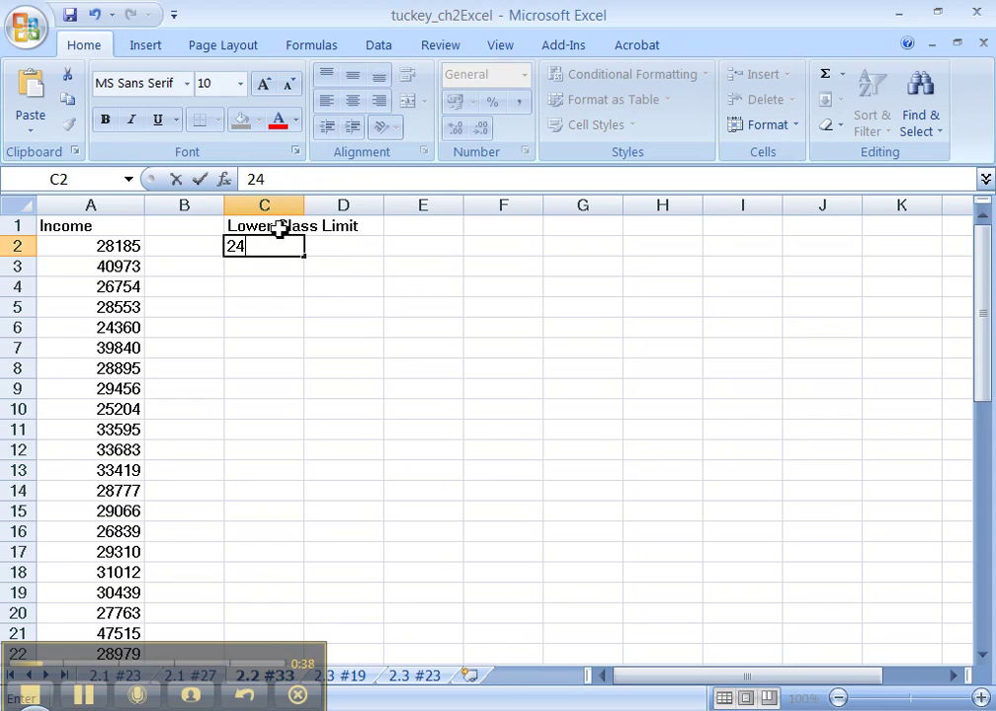
text(000)
key(Return)
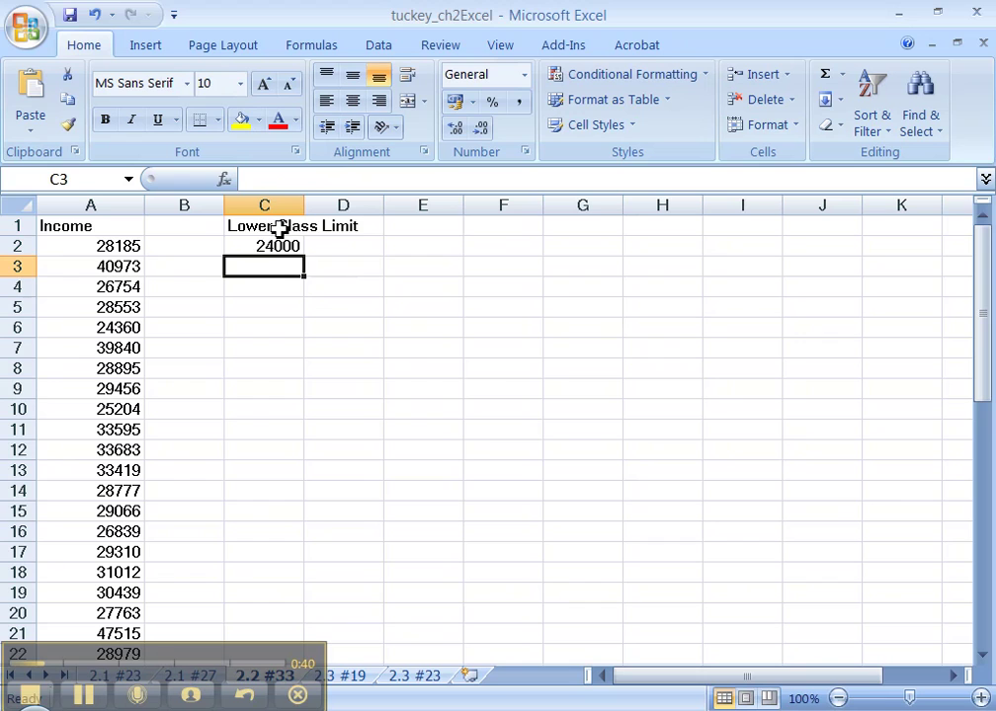
Step: Add the 'Upper Class Limit' heading in D1, correcting 'limit' to 'Limit'
click(362, 223)
text(Upper Class limi)
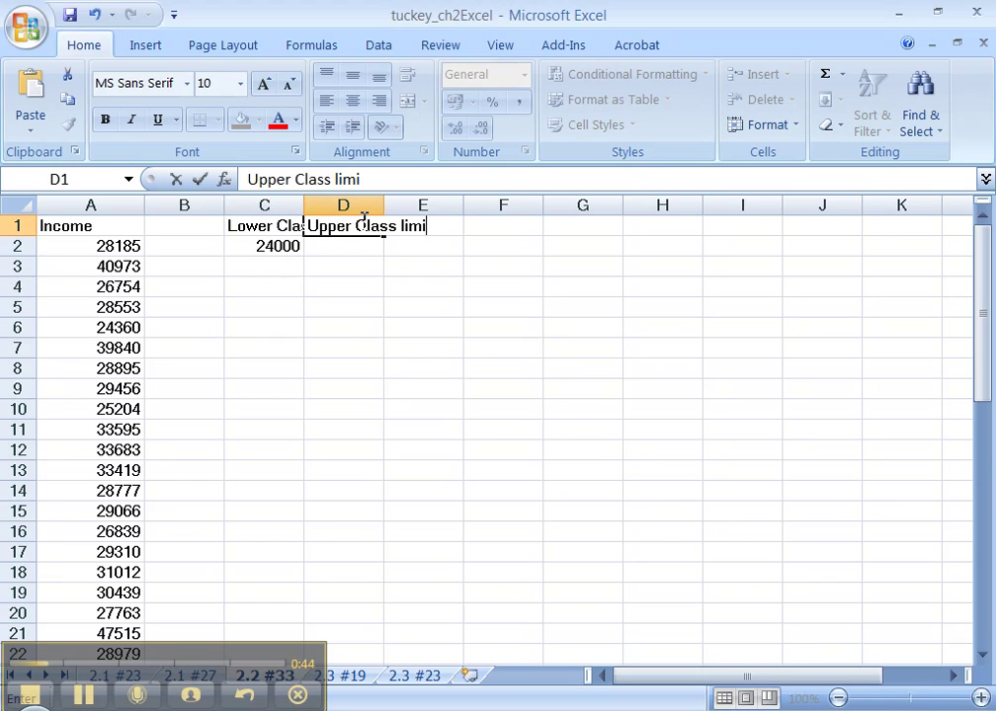
text(t)
key(Return)
click(363, 222)
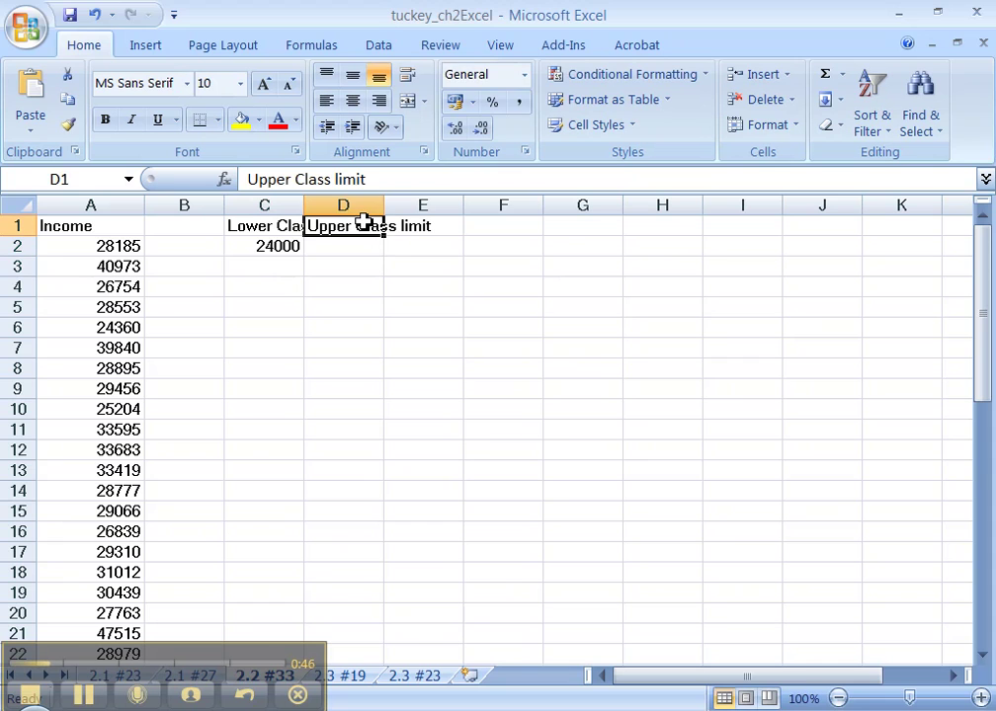
click(341, 181)
key(BackSpace)
text(L)
key(Return)
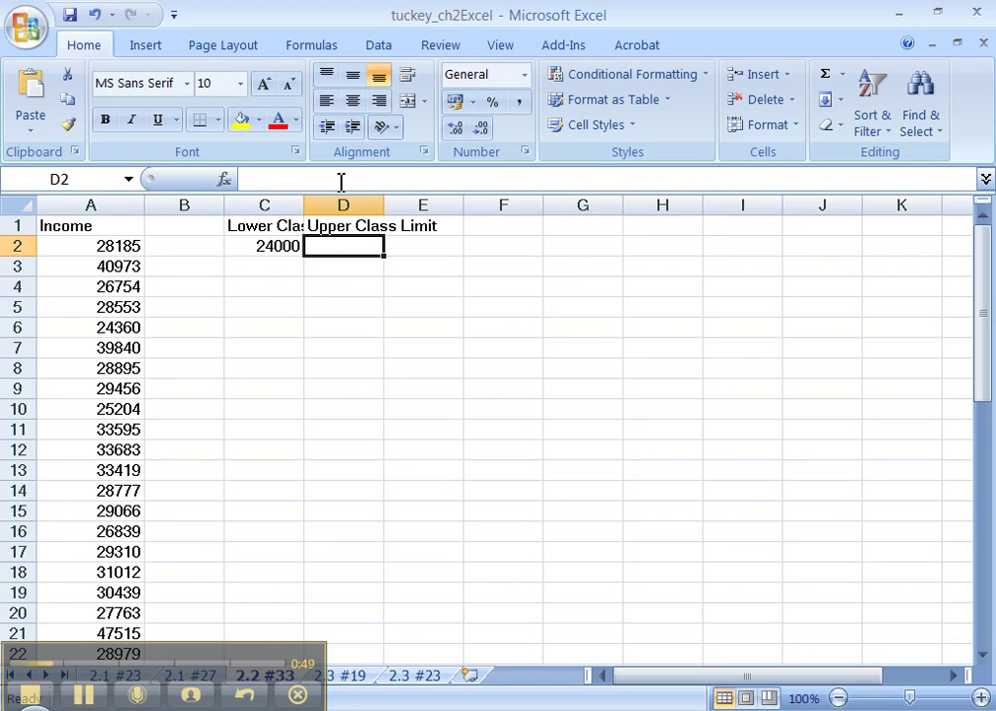
Step: Autofit columns C and D so both headings show in full
click(269, 267)
drag(349, 202, 289, 202)
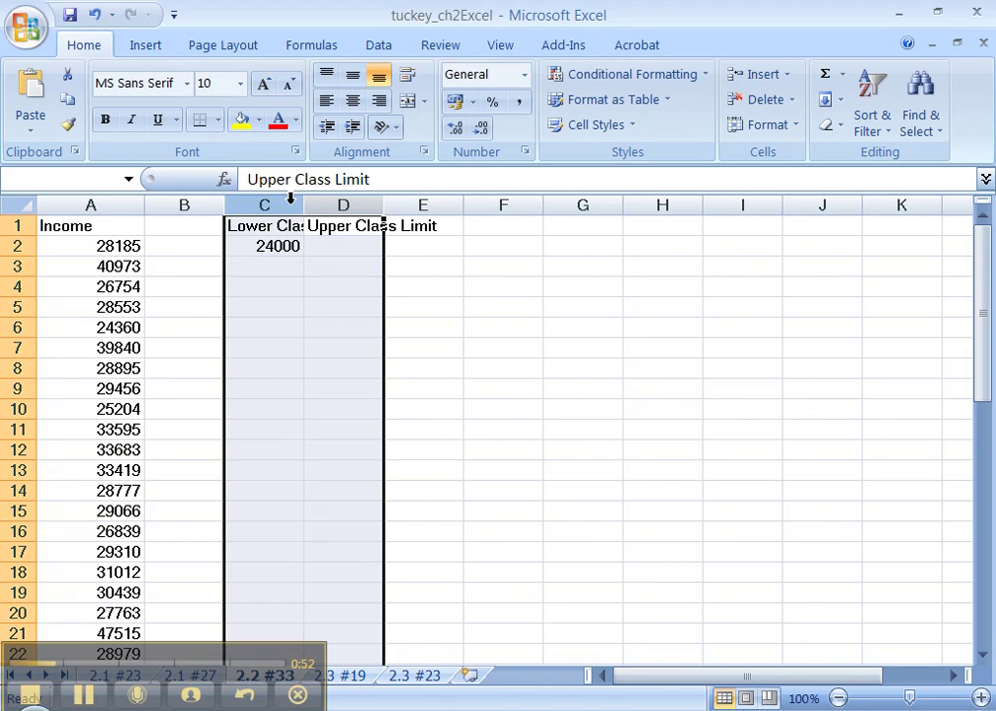
double_click(304, 204)
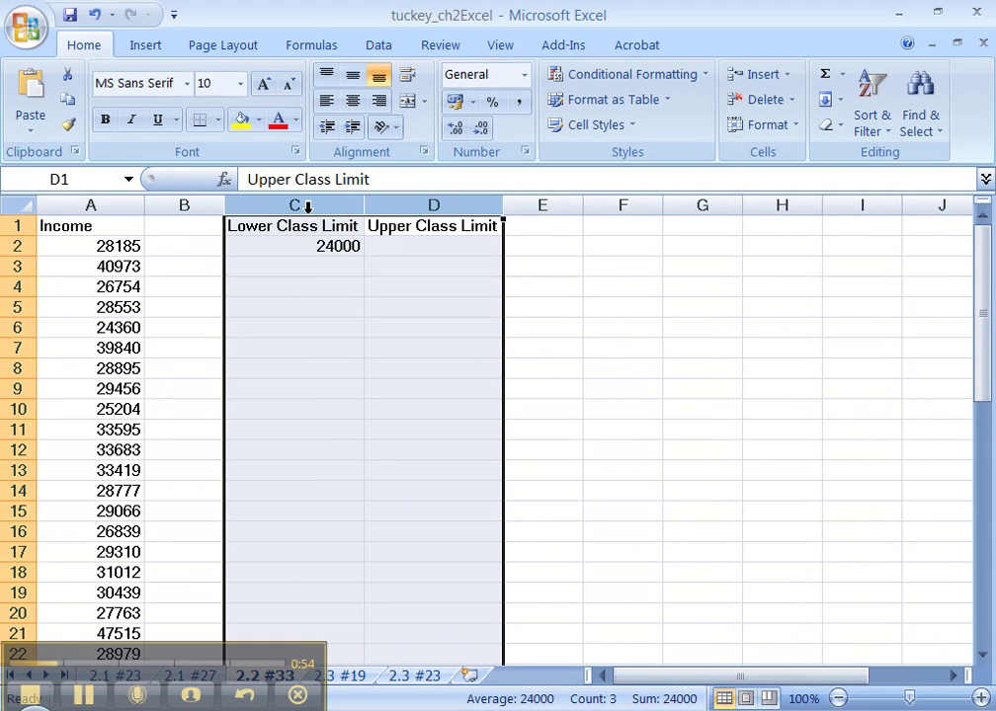
Step: Enter =C2+3000 in C3 and fill it down to C11, reaching 51000
click(323, 265)
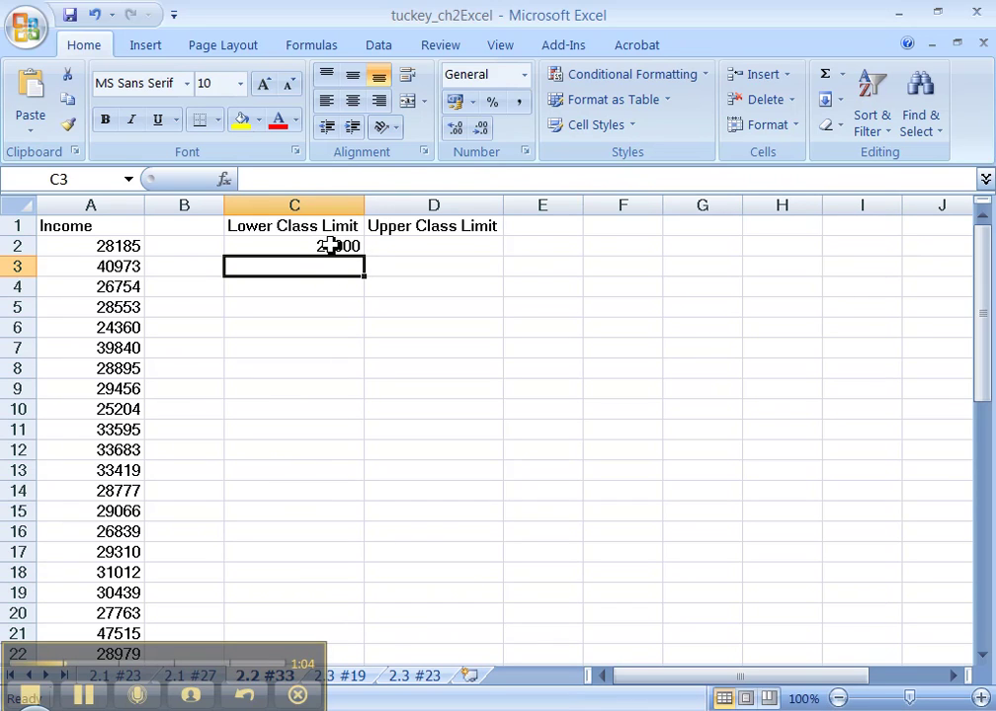
text(2)
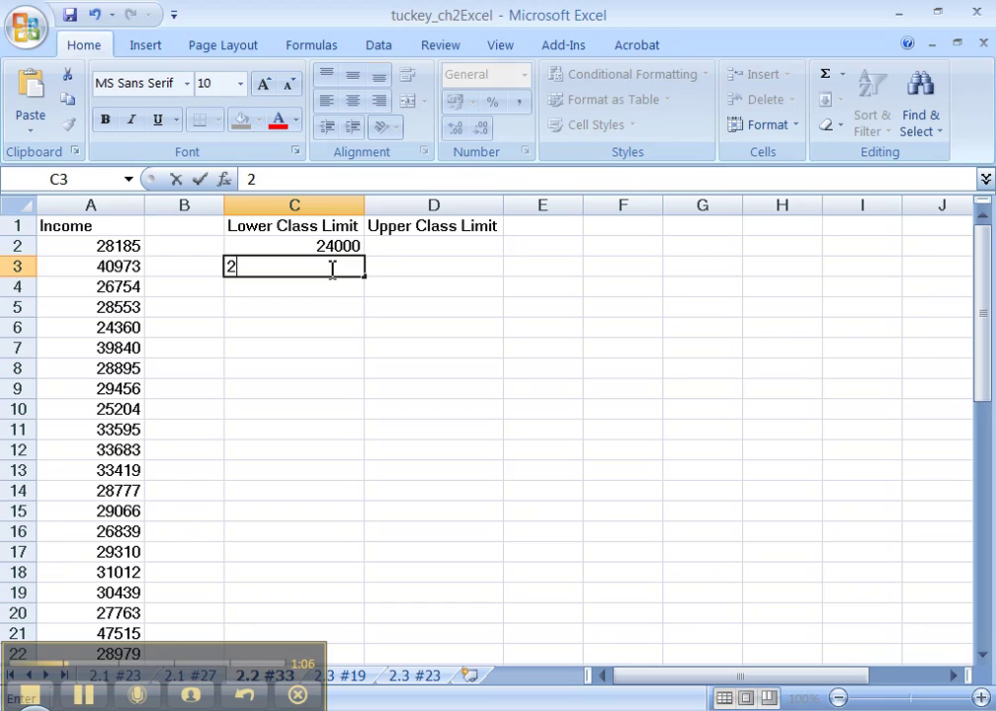
text(=)
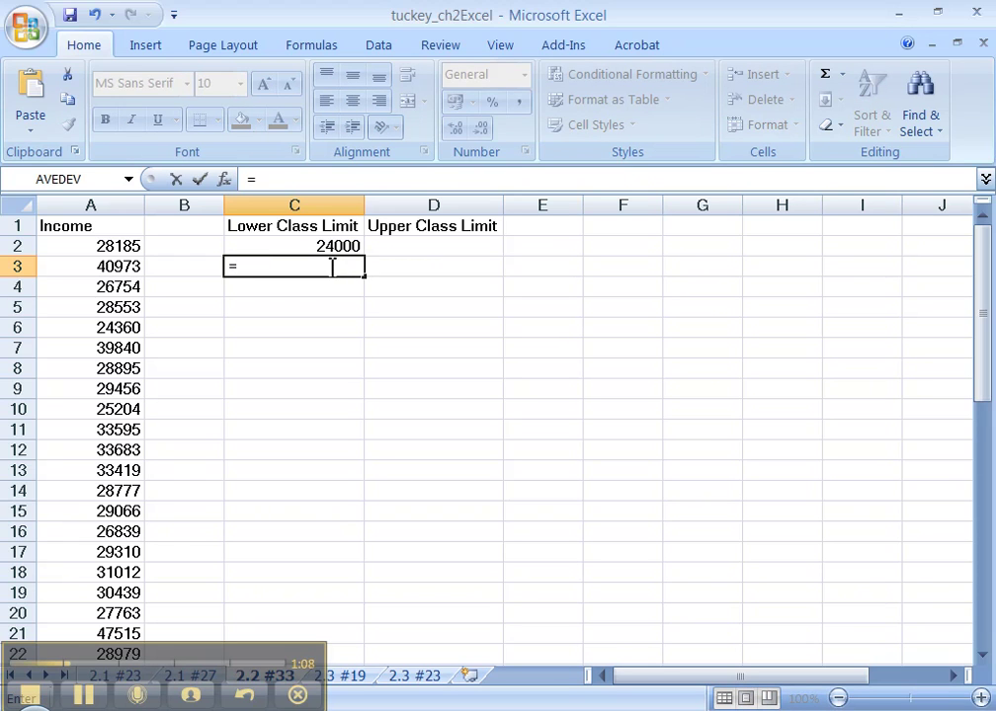
click(333, 248)
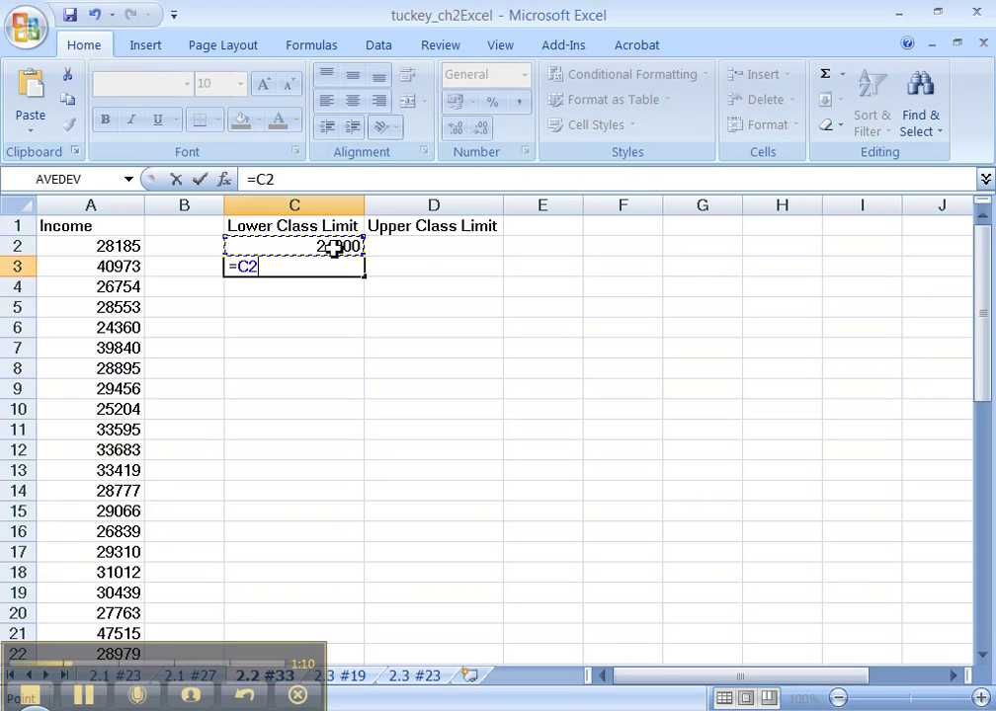
text(+3000)
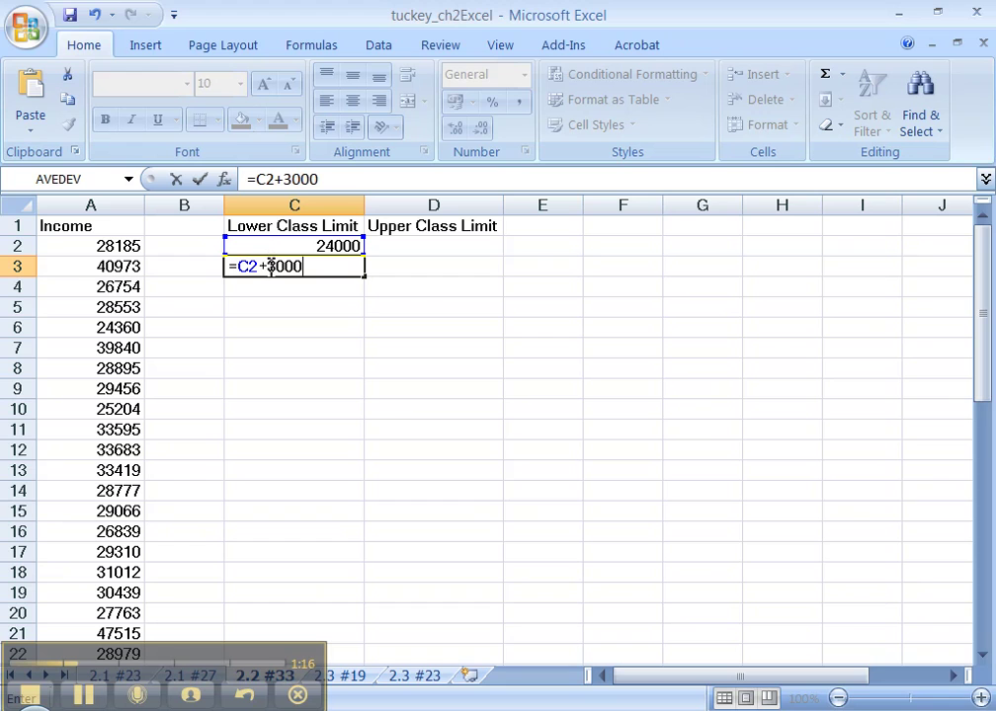
key(Return)
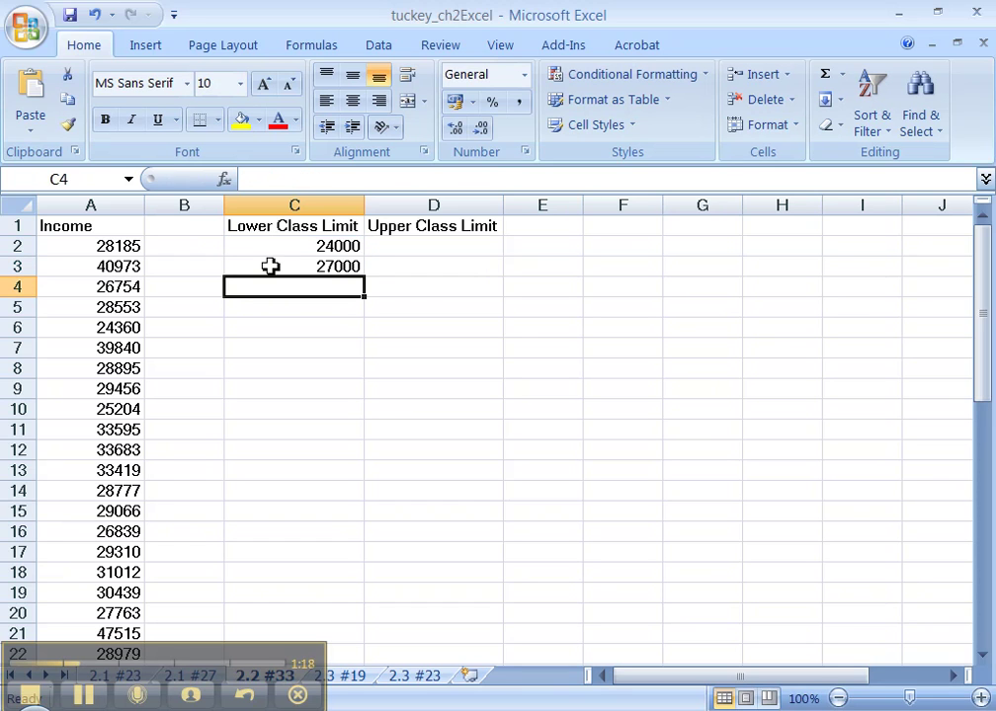
click(328, 273)
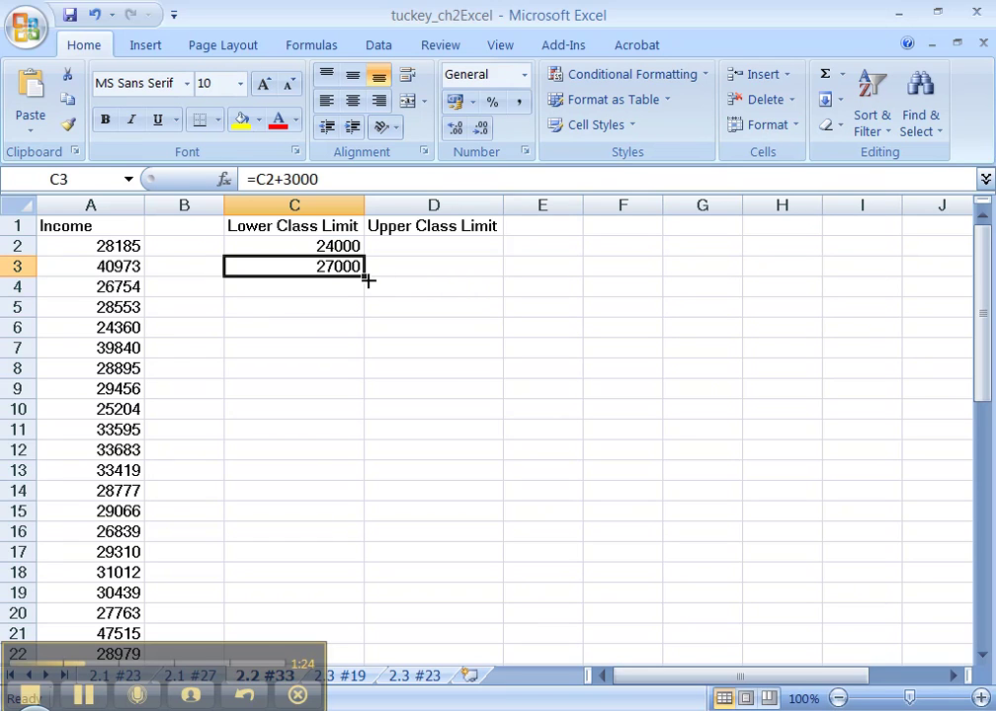
drag(367, 280, 359, 400)
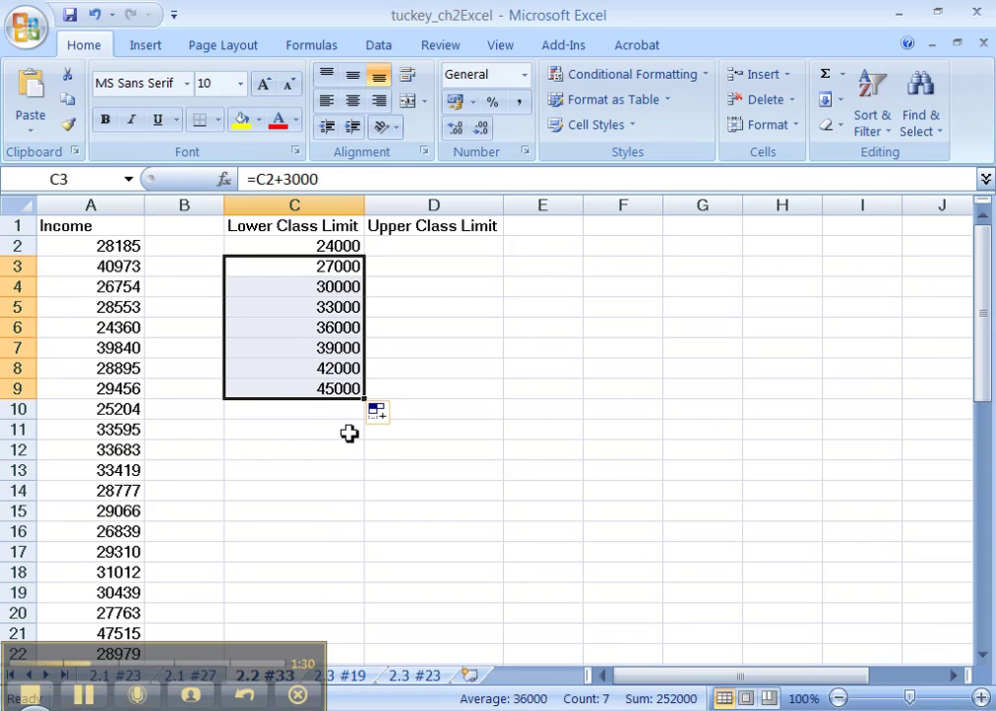
drag(365, 399, 363, 435)
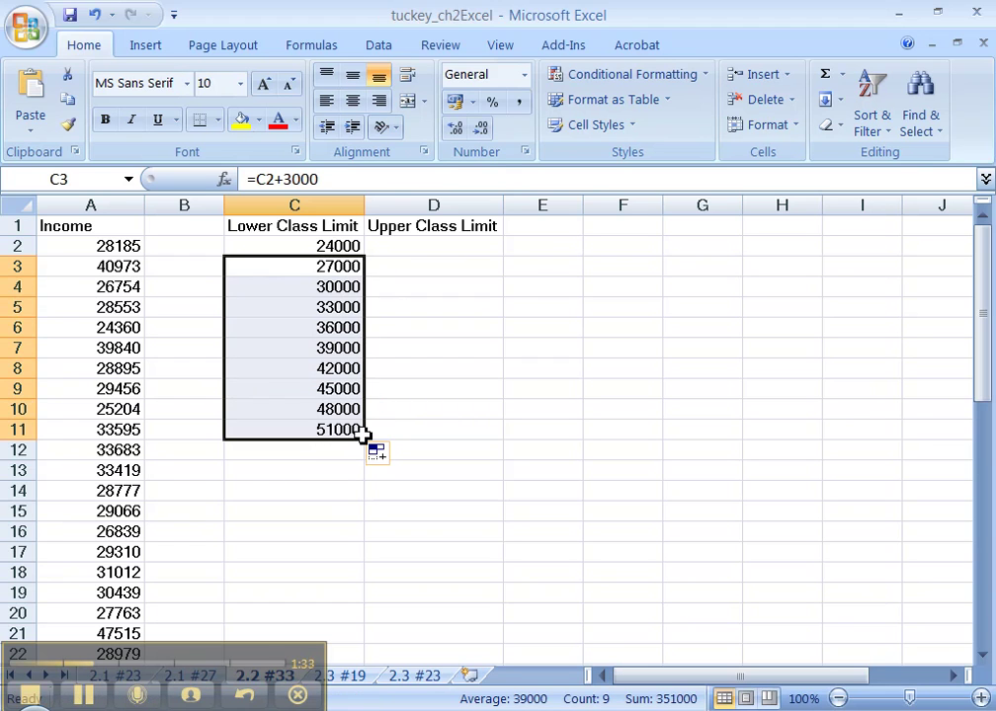
Step: Sort the Income column from smallest to largest
click(85, 506)
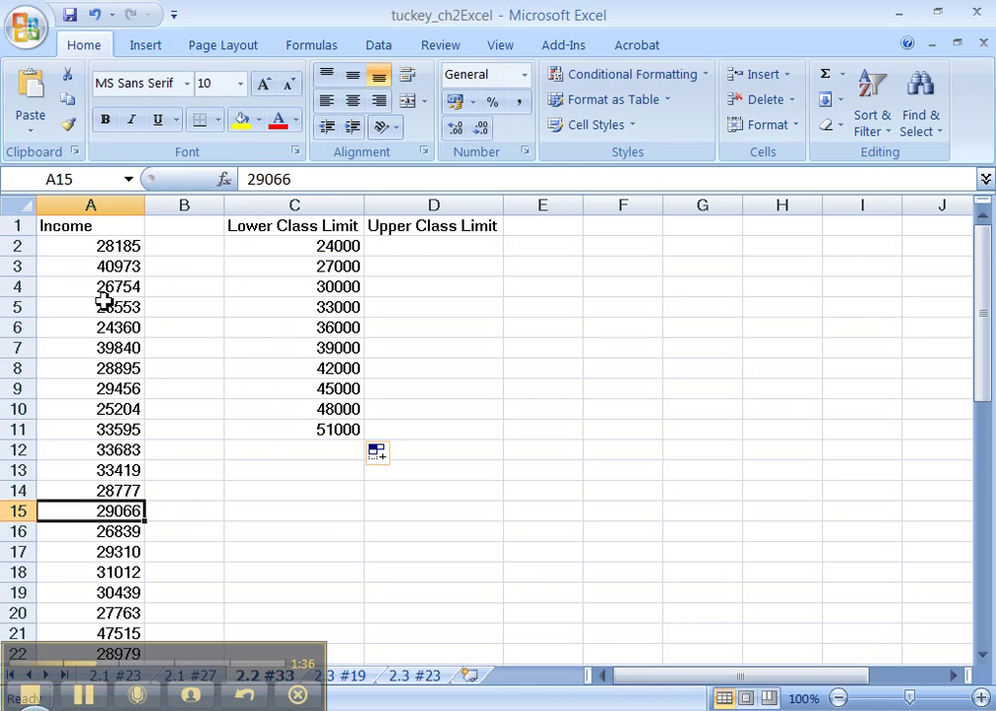
scroll(128, 358, down, 3)
scroll(126, 363, down, 7)
scroll(132, 374, up, 5)
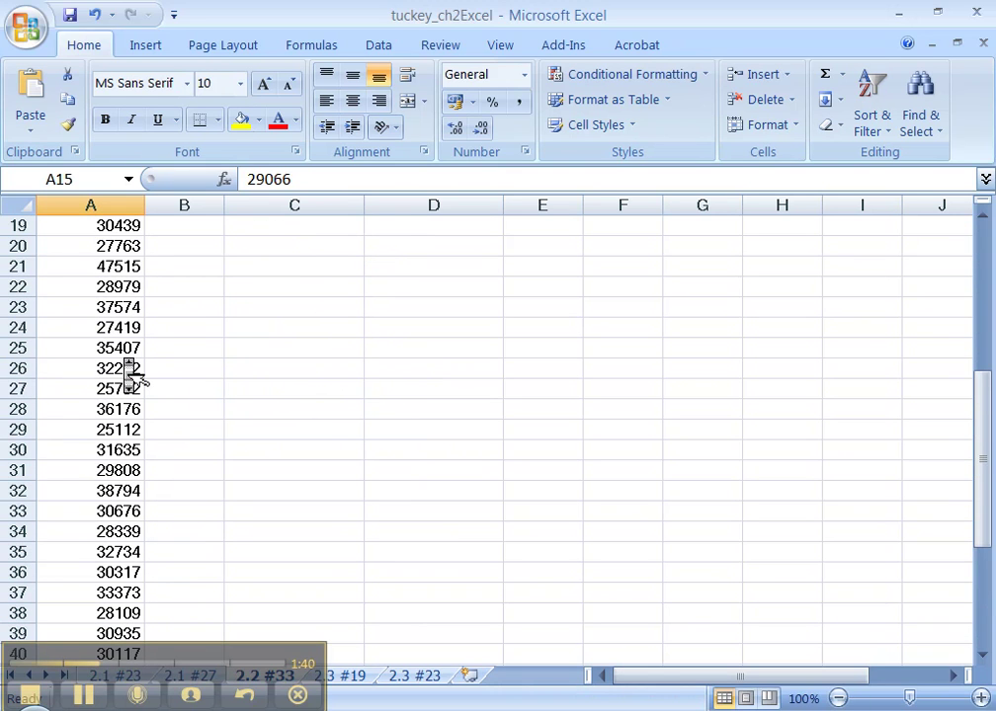
scroll(129, 374, up, 6)
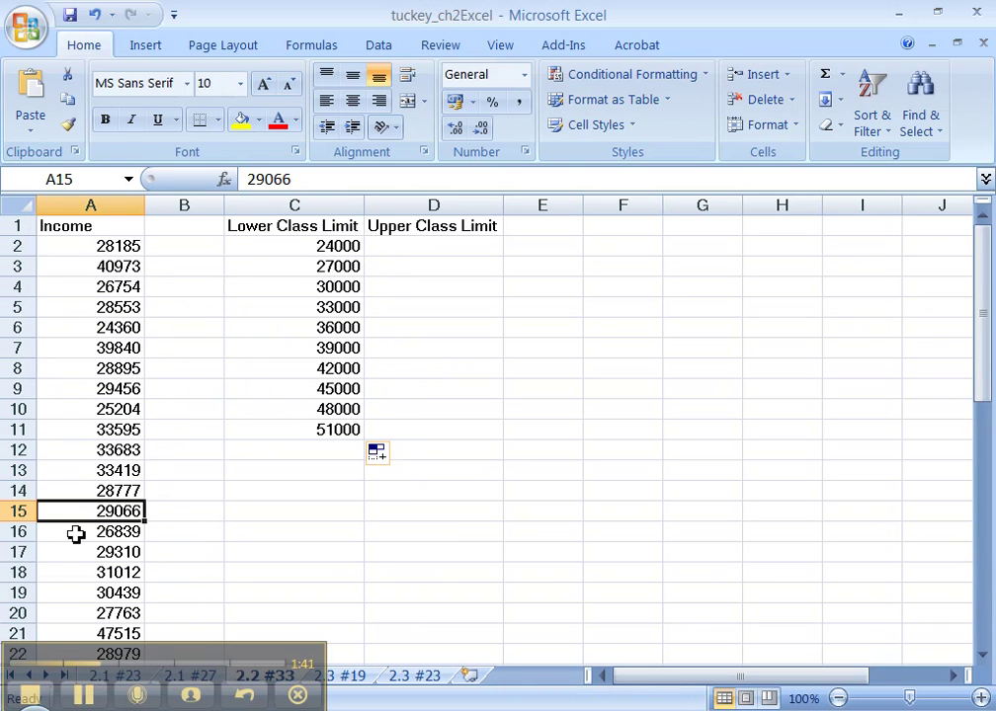
click(116, 205)
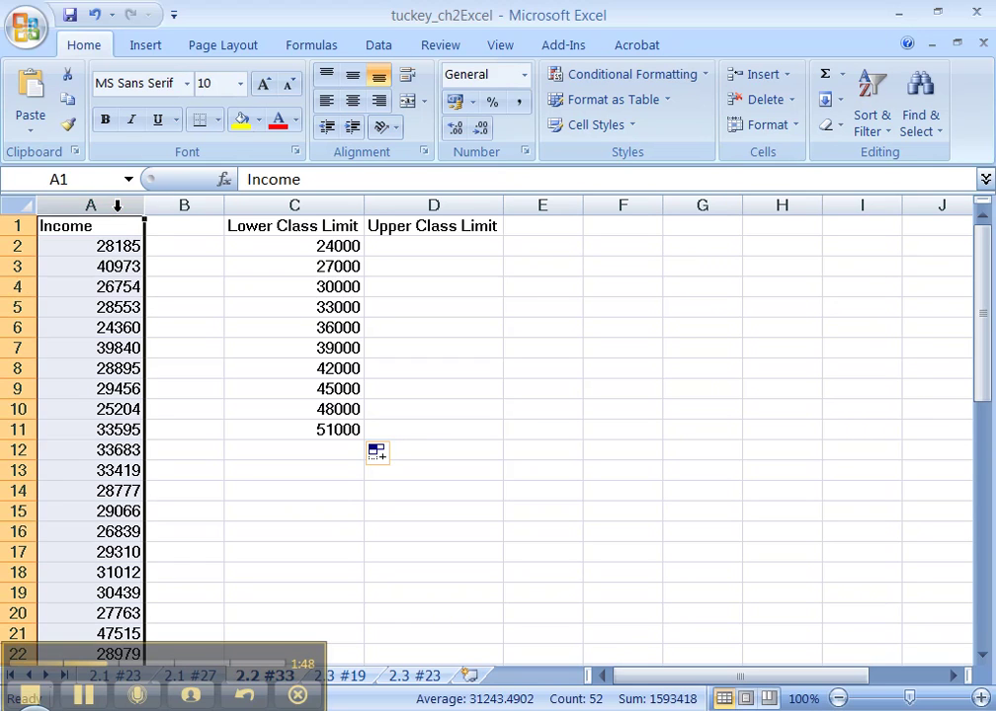
click(380, 46)
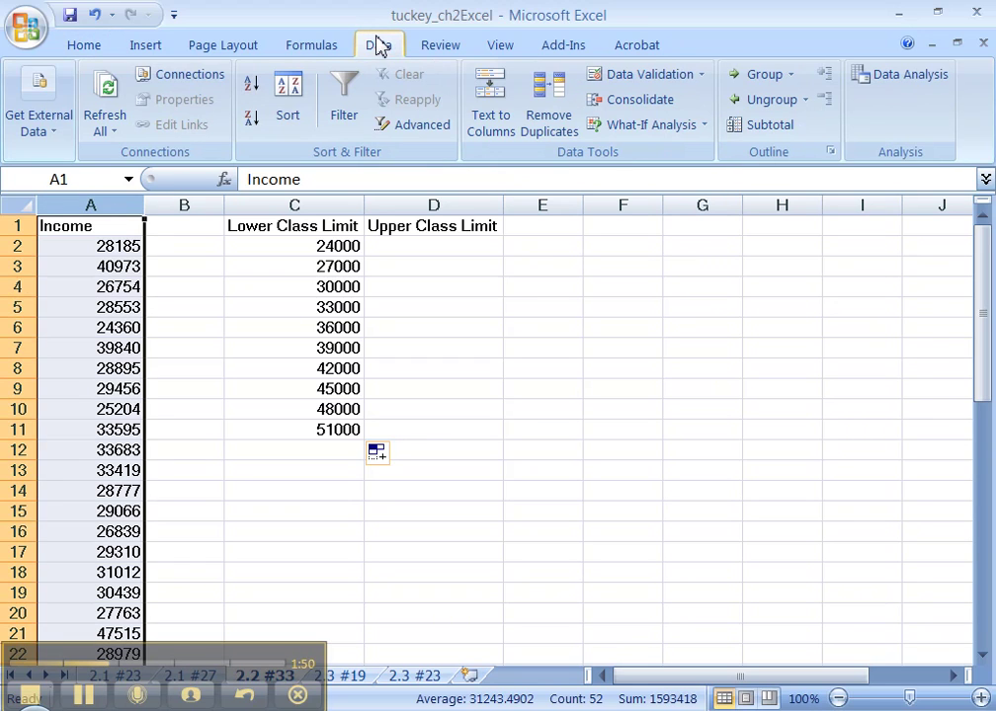
click(250, 87)
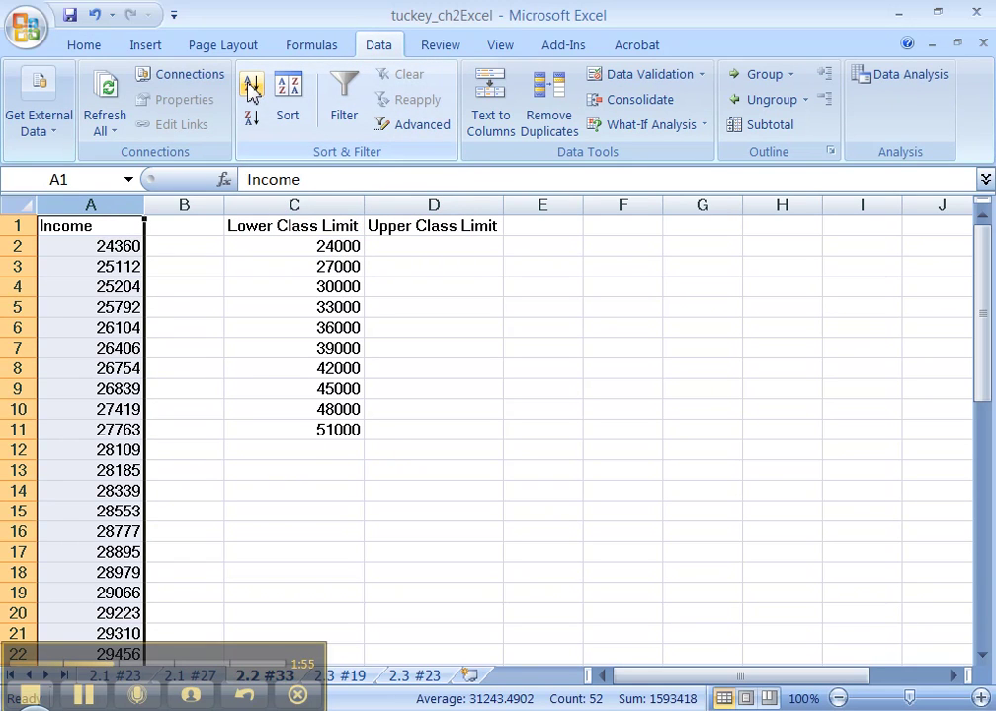
click(101, 245)
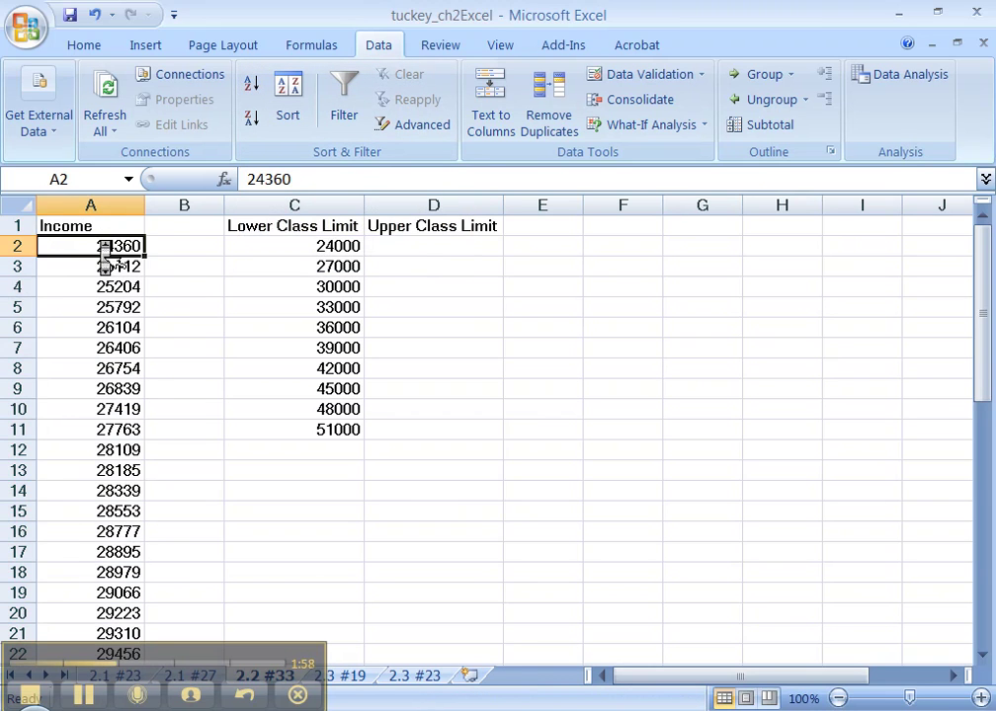
Step: Clear the 51000 limit from C11 and refill C10 so it shows 48000
scroll(102, 244, down, 10)
scroll(107, 259, down, 4)
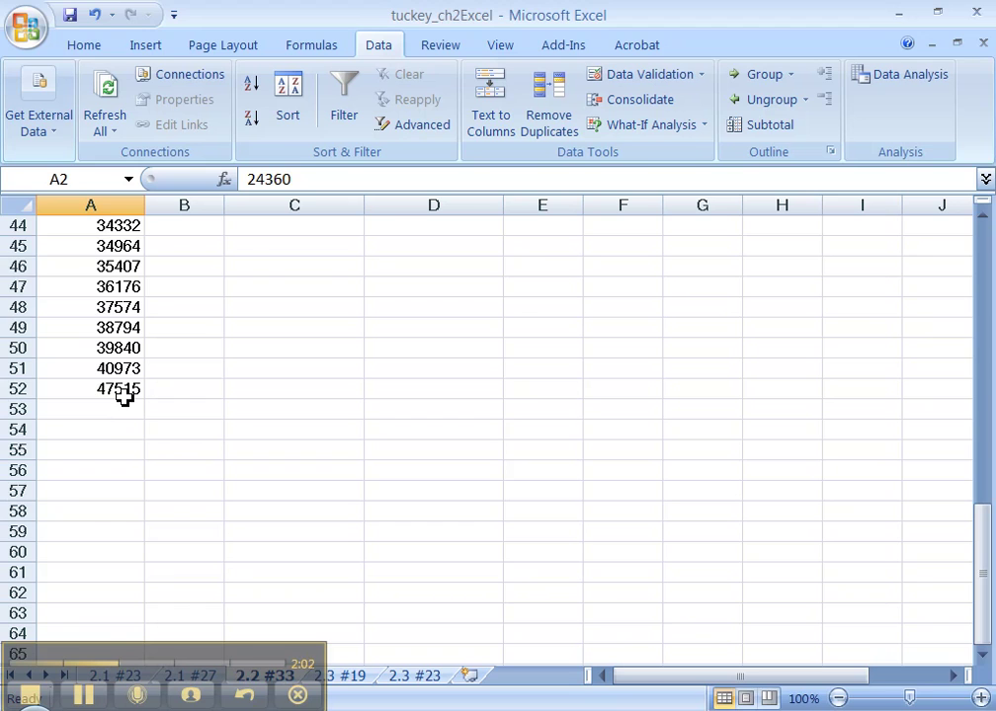
scroll(124, 395, up, 14)
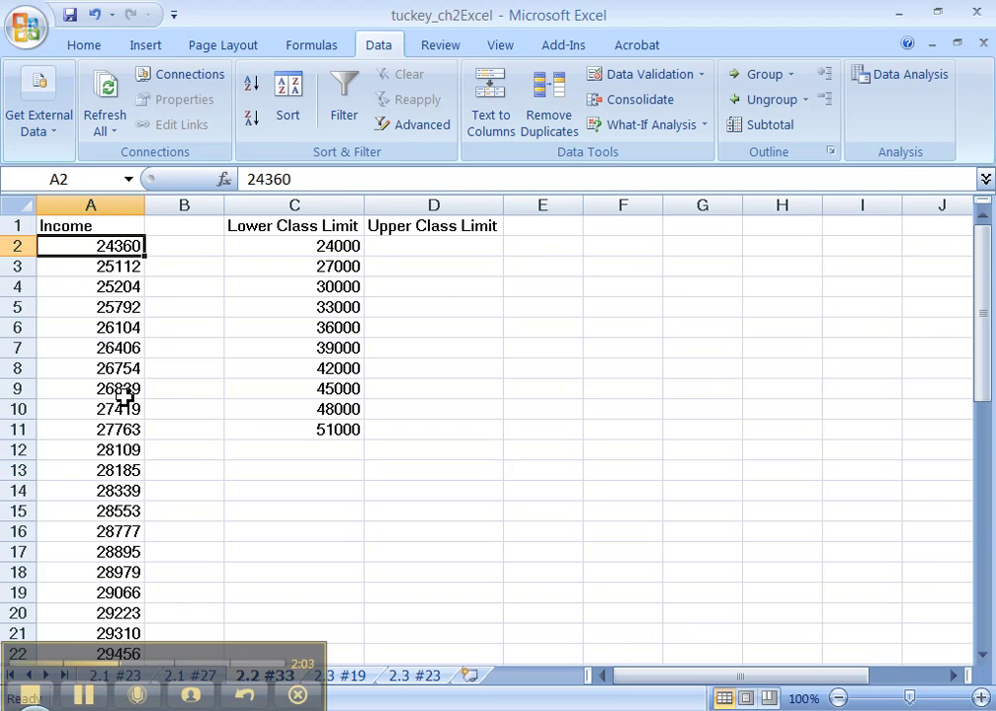
click(344, 438)
key(Delete)
key(Up)
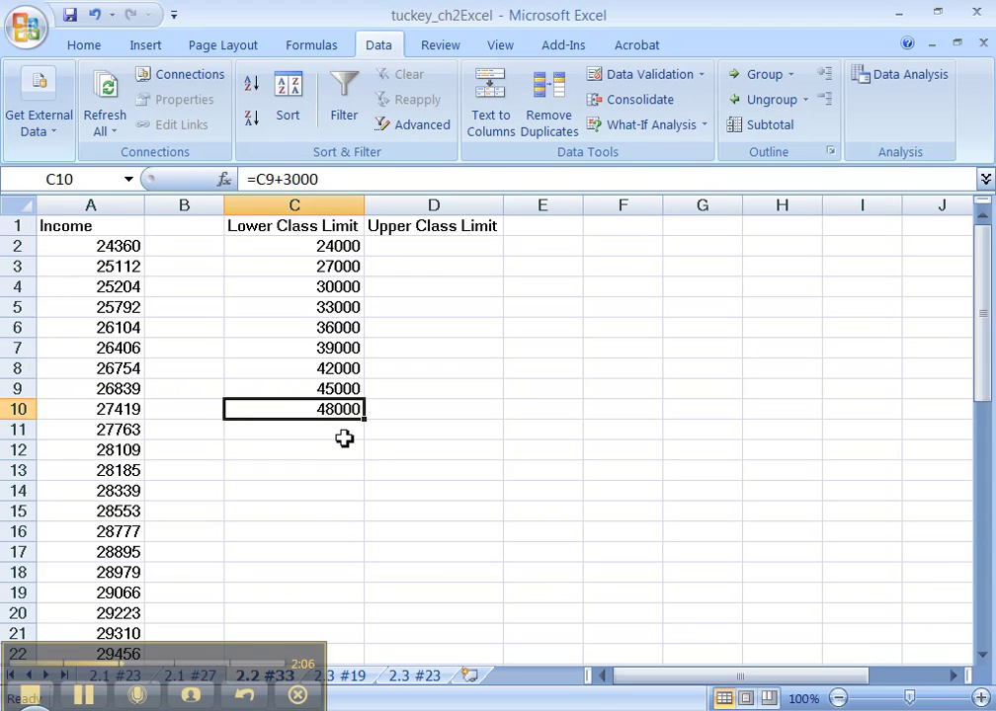
key(Delete)
key(Up)
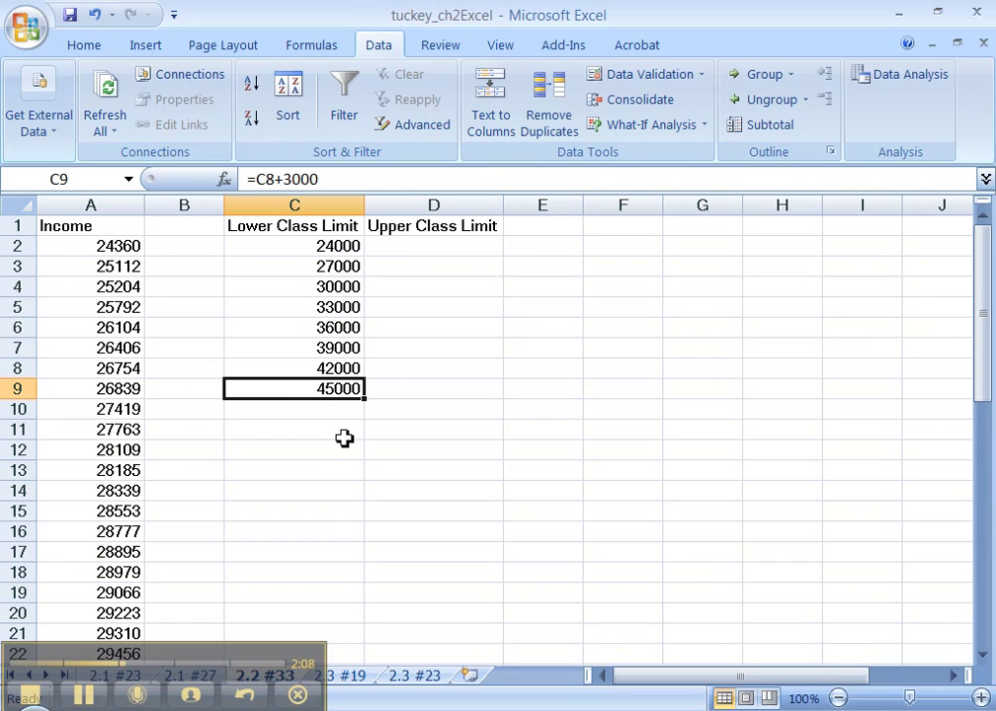
key(Down)
key(ctrl+d)
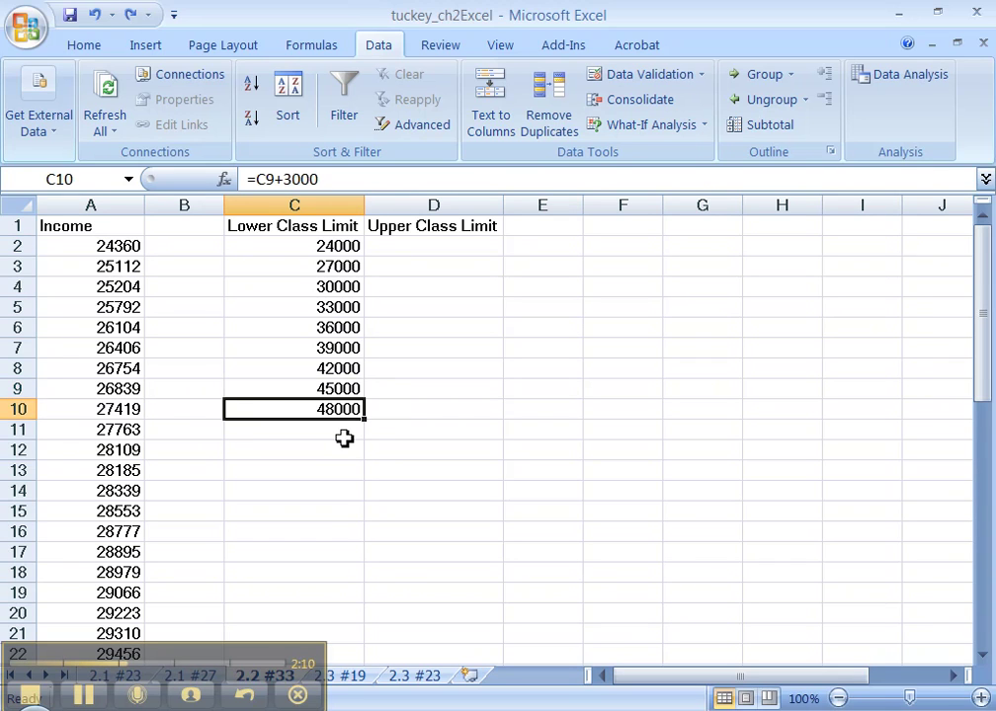
key(Right)
key(Up)
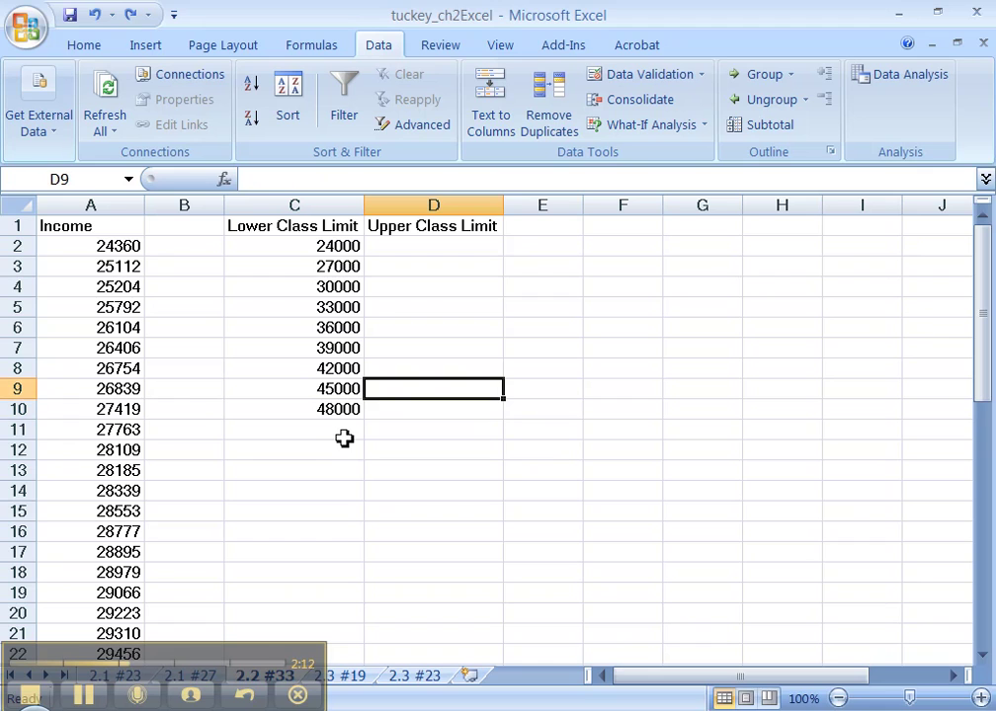
click(395, 247)
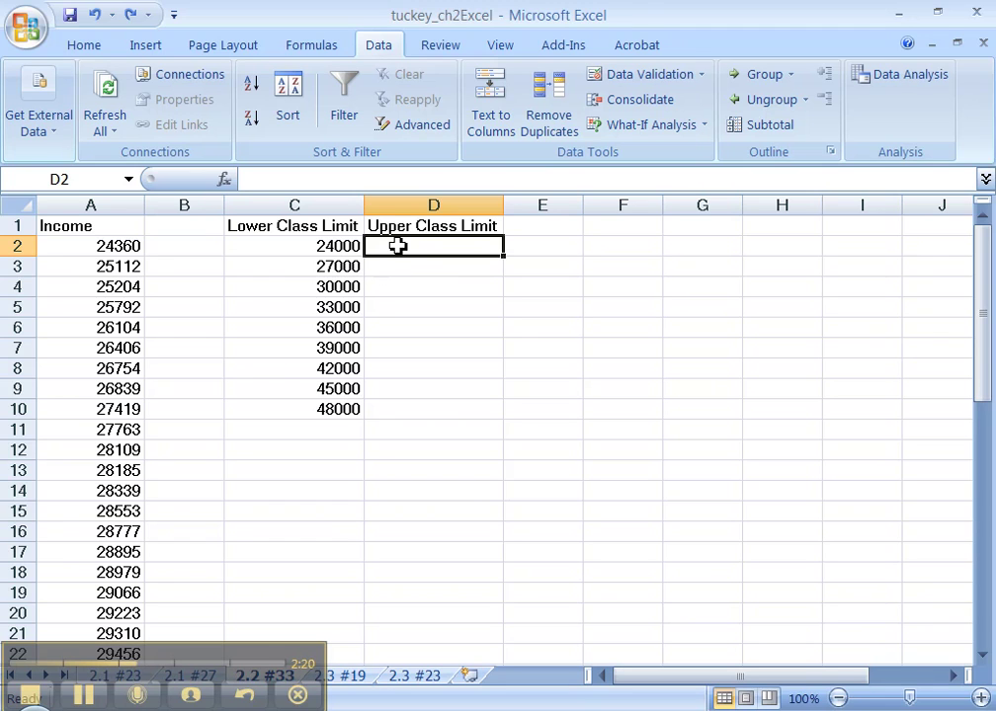
Step: Enter 26999 in D2, trimming off the extra decimal digits
text(2699)
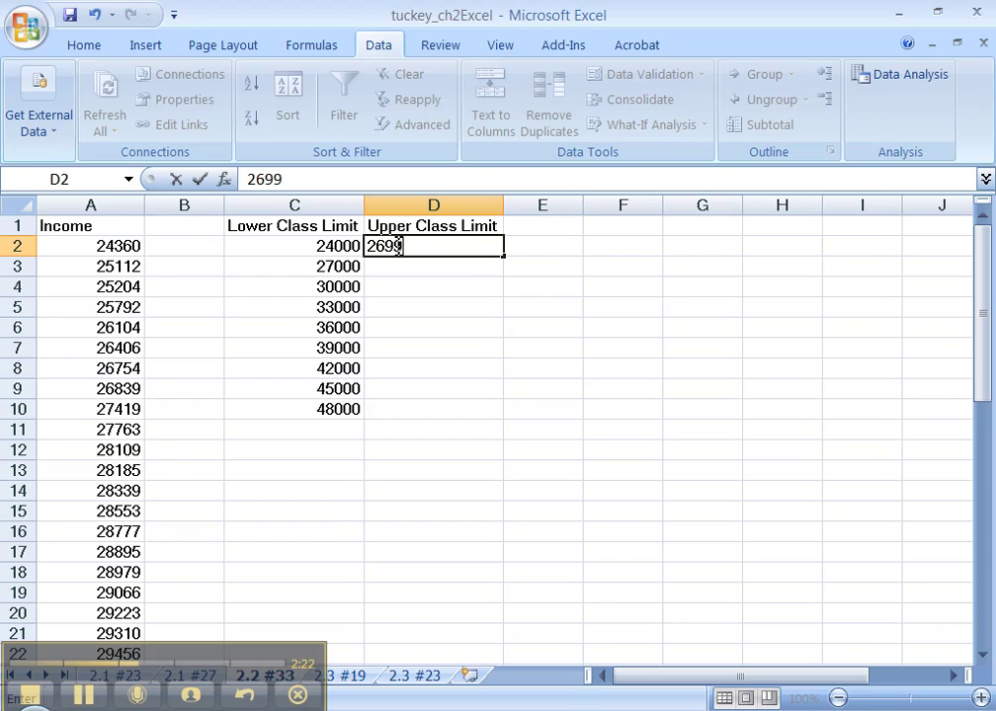
text(9.999999999)
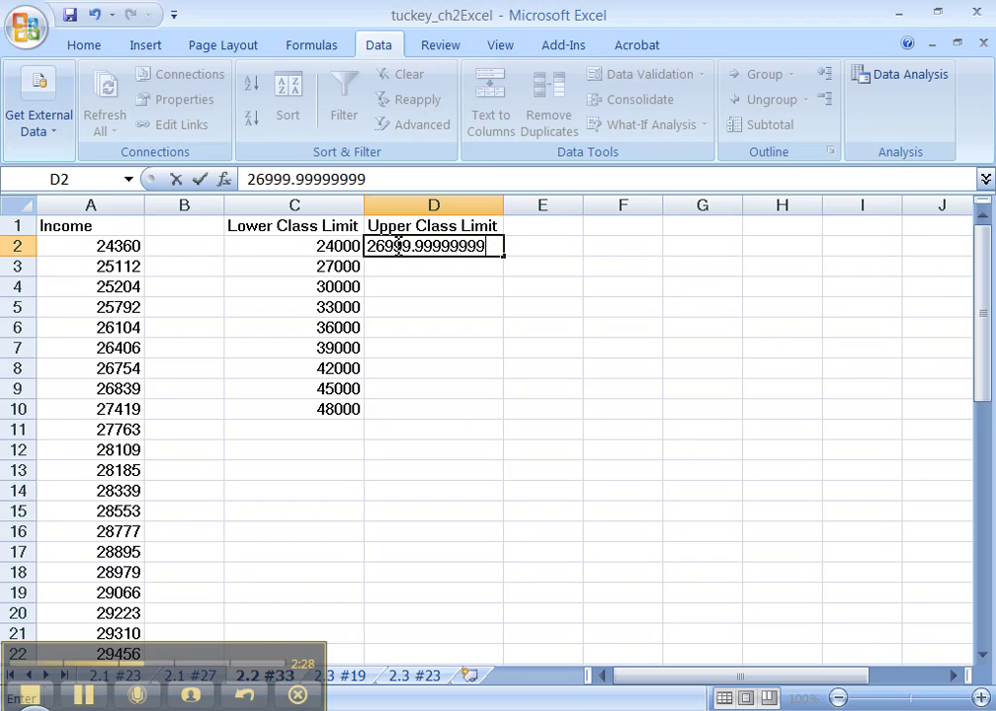
key(BackSpace)
key(BackSpace)
key(BackSpace)
key(BackSpace)
key(BackSpace)
key(BackSpace)
key(BackSpace)
key(BackSpace)
key(BackSpace)
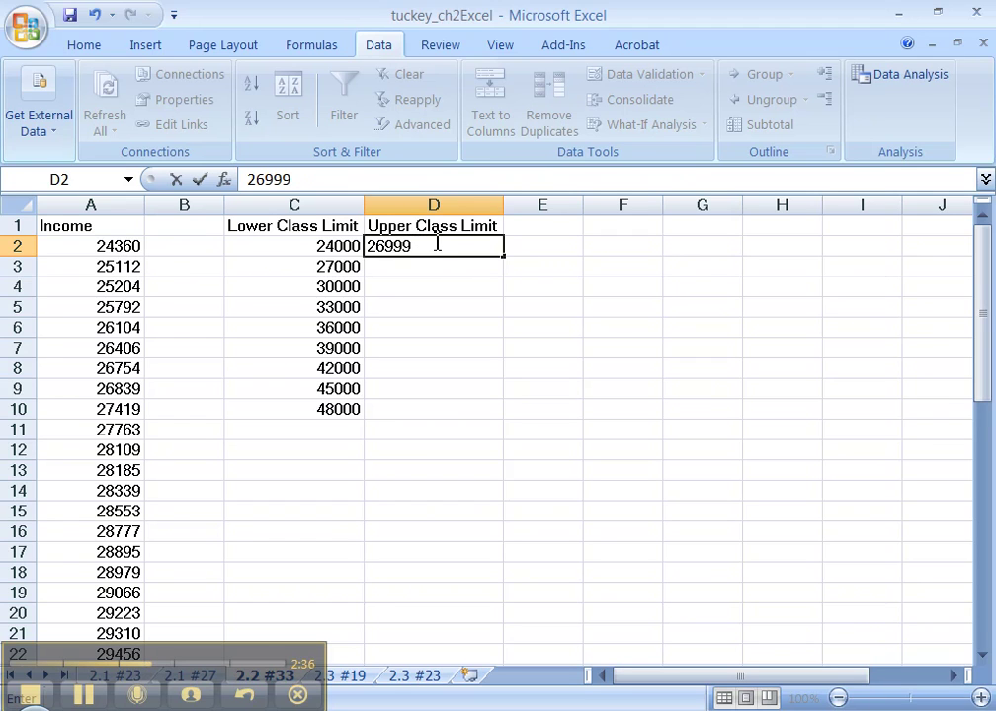
key(Return)
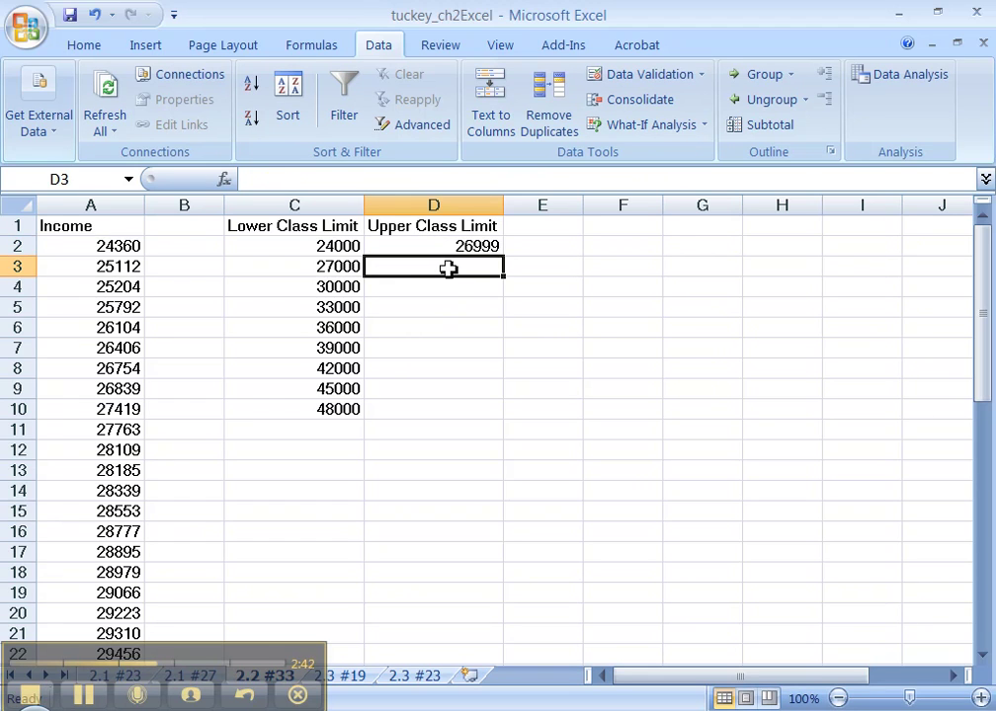
Step: Enter 29999 as the second upper class limit in D3
click(349, 287)
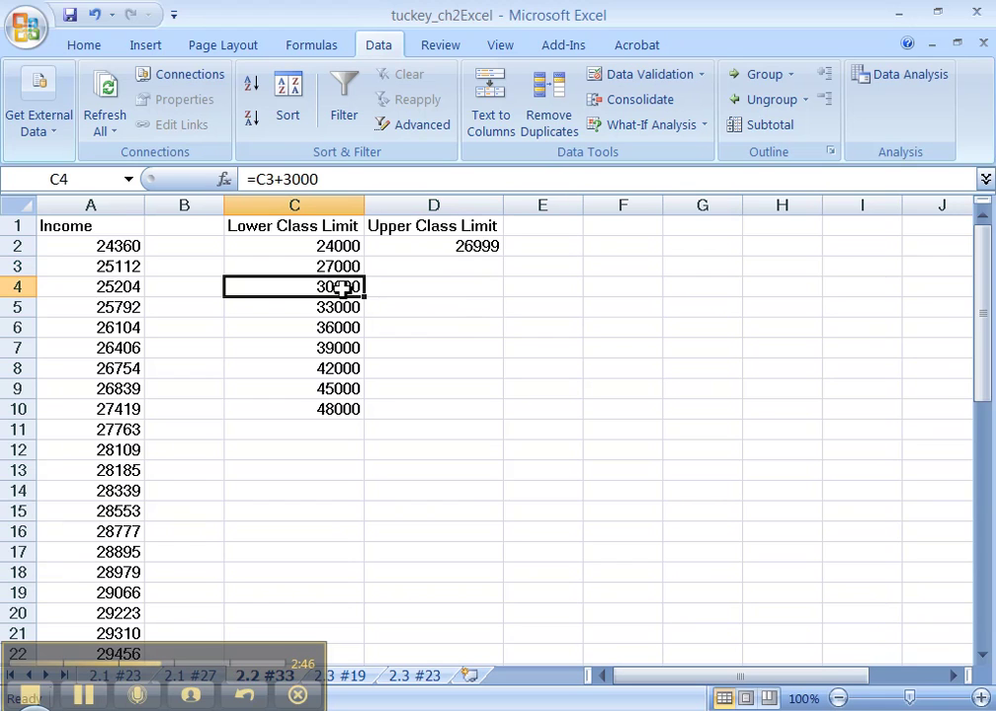
click(386, 275)
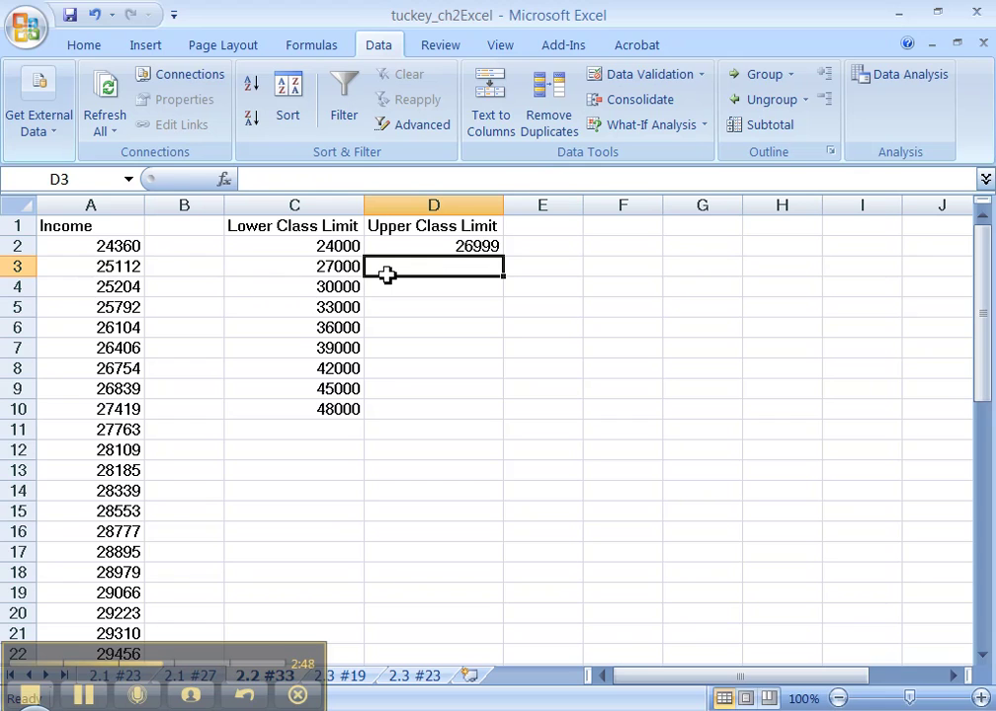
text(29999)
key(Return)
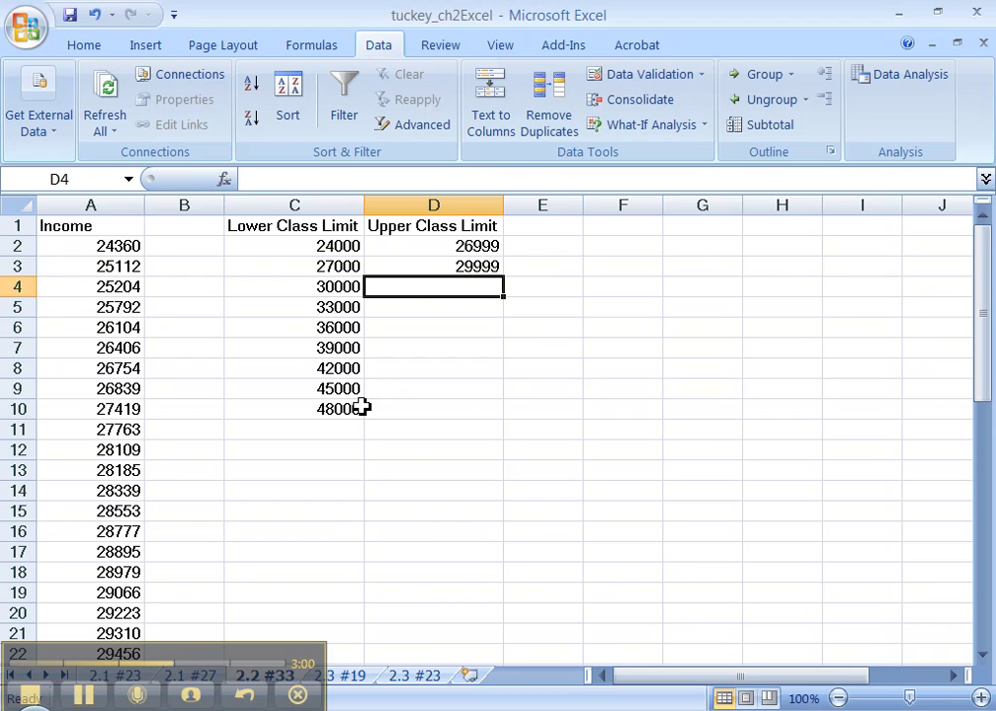
Step: Put =D3+3000 in D4 and fill it down through D10, ending at 50999
text(=)
click(465, 267)
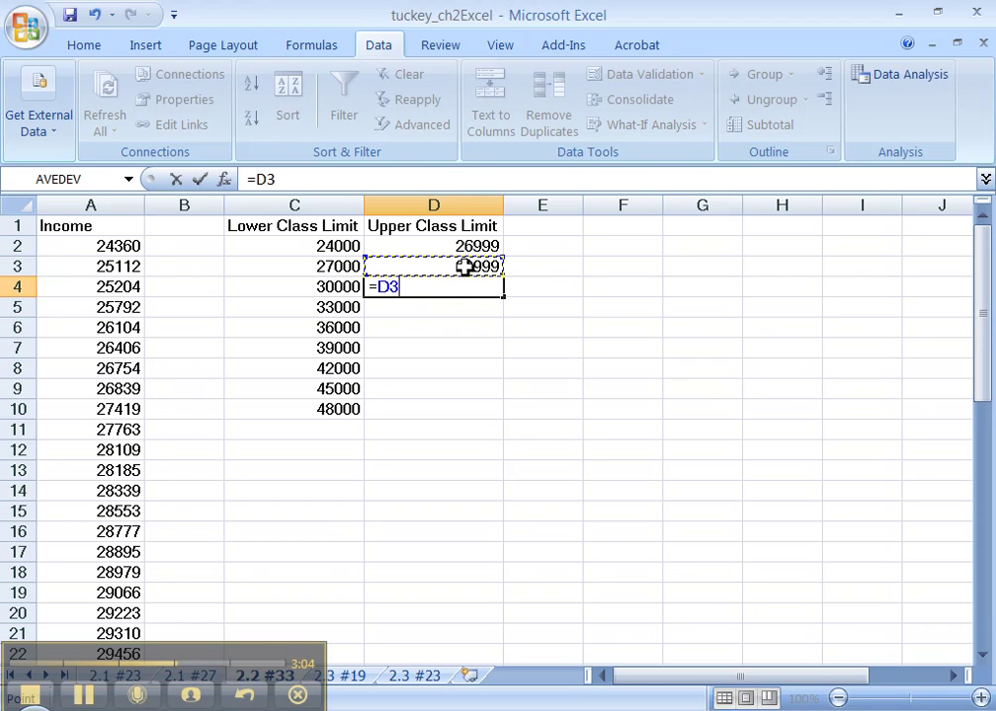
text(+3000)
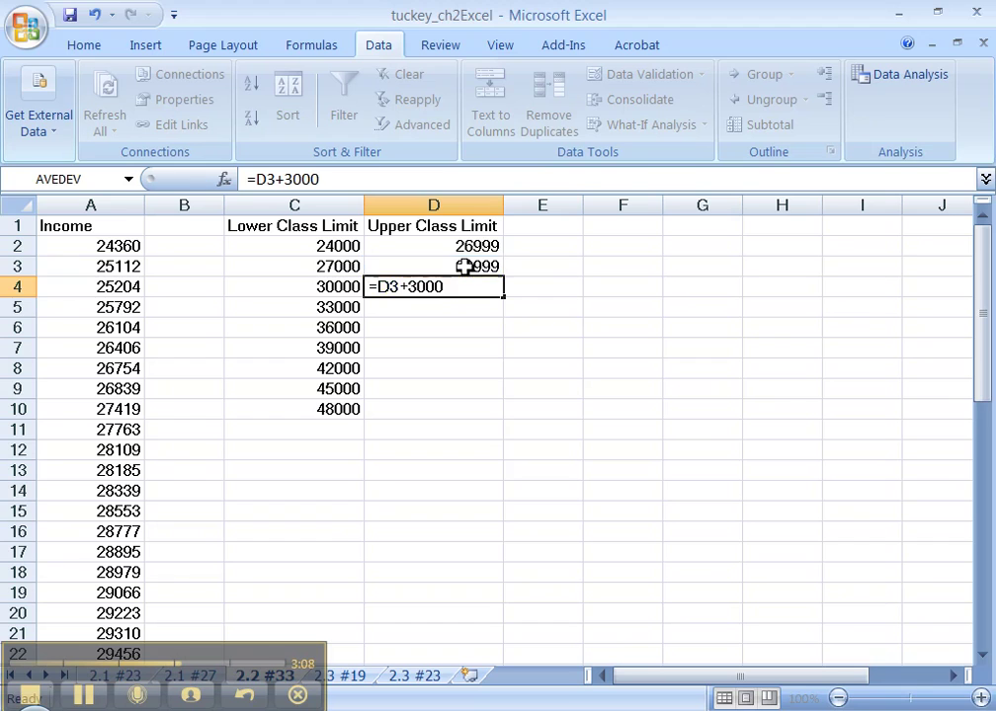
key(Return)
click(462, 285)
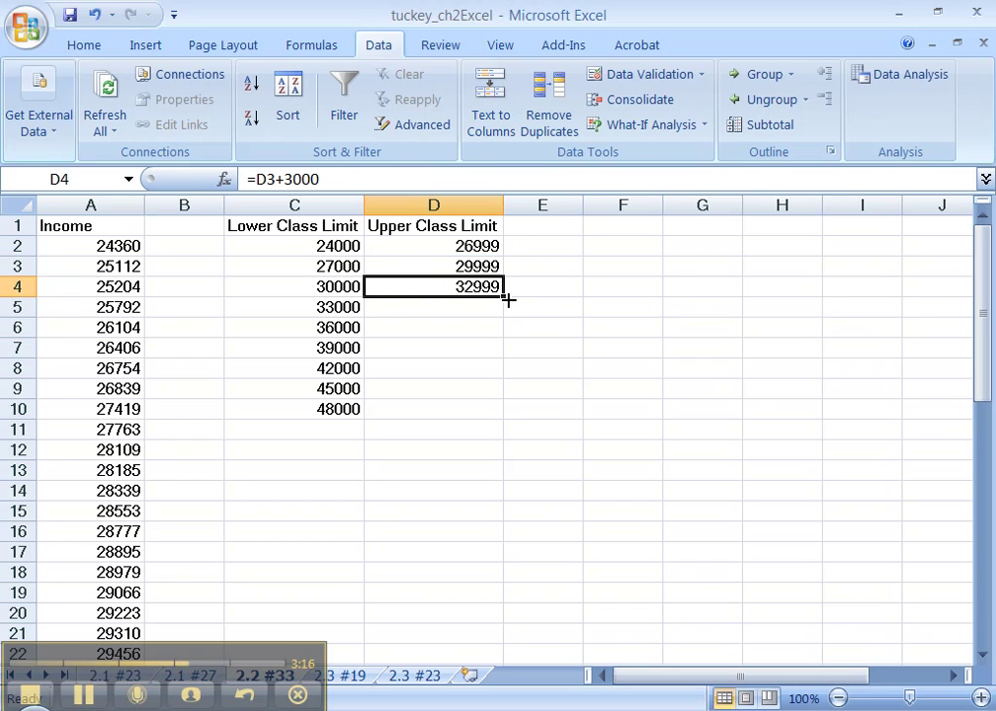
drag(504, 297, 495, 424)
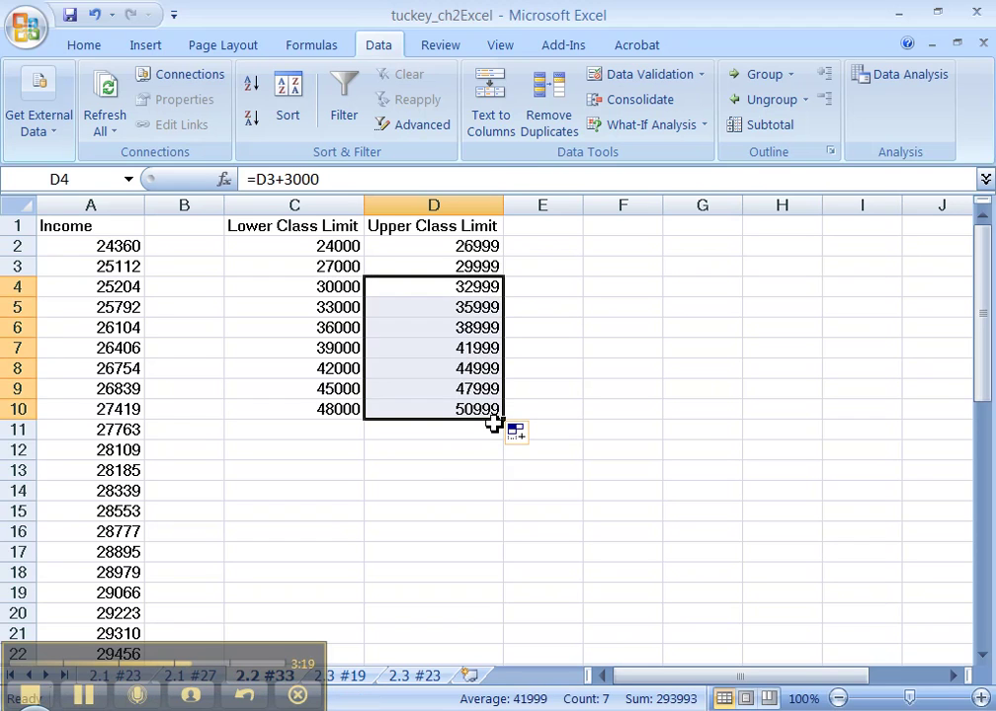
click(445, 447)
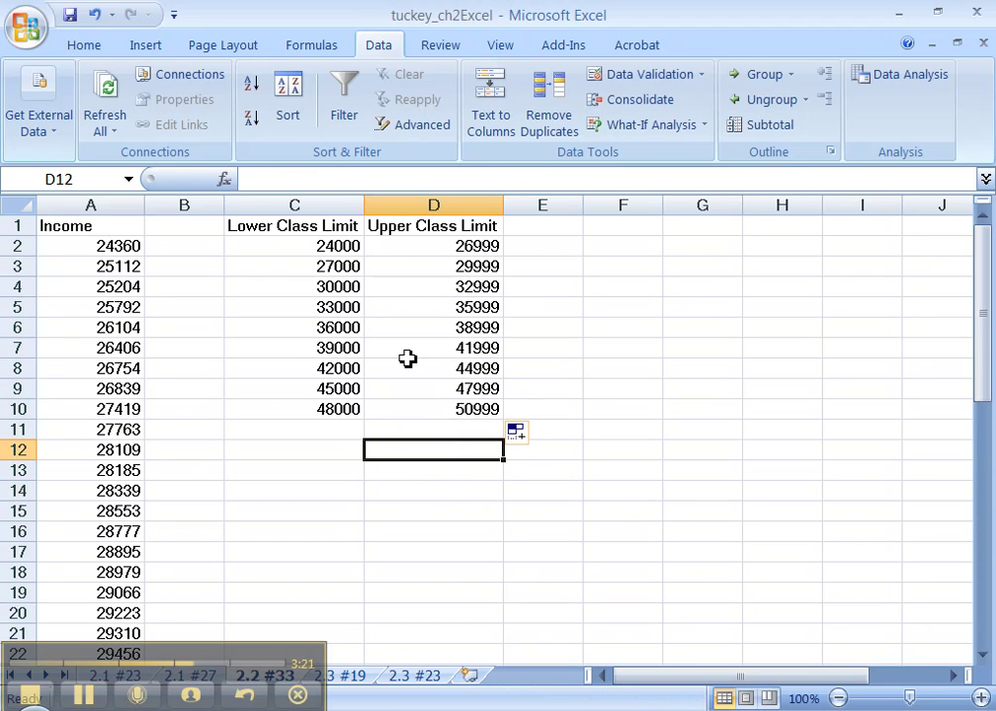
Step: Type the 'Frequency' heading in E1 and autofit column E to fit it
click(565, 224)
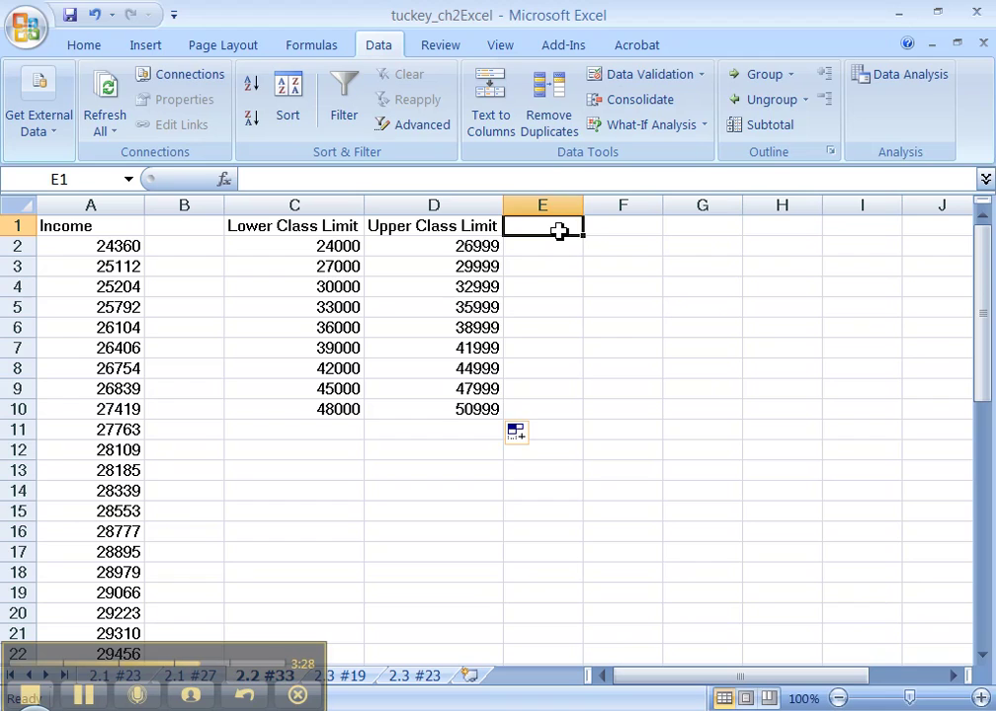
text(C)
key(BackSpace)
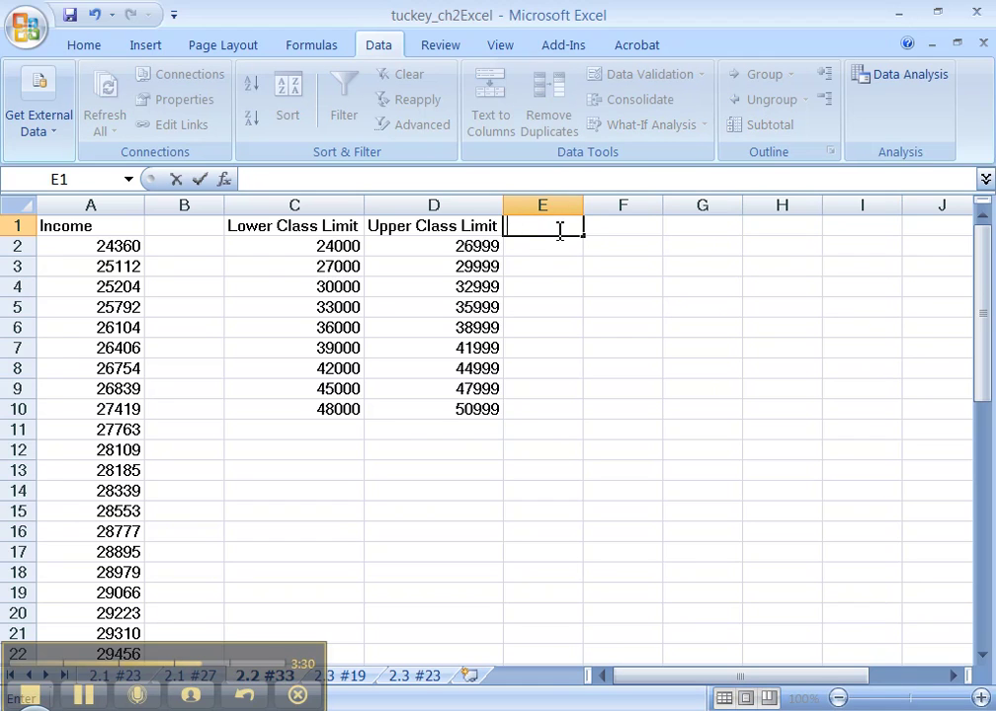
text(Frequency)
key(Return)
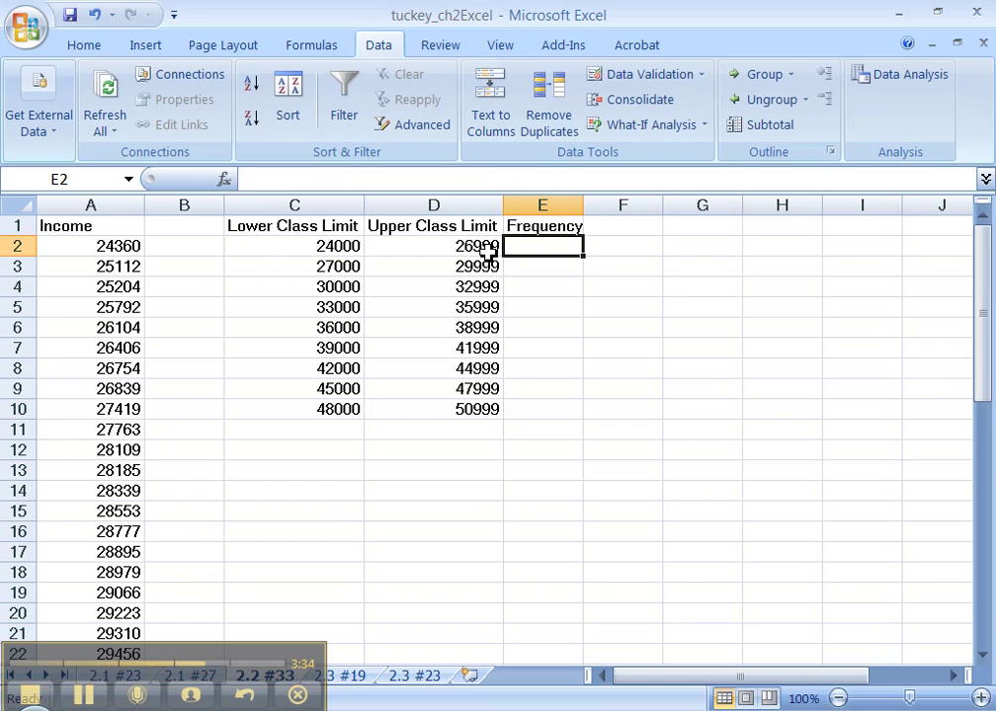
double_click(588, 205)
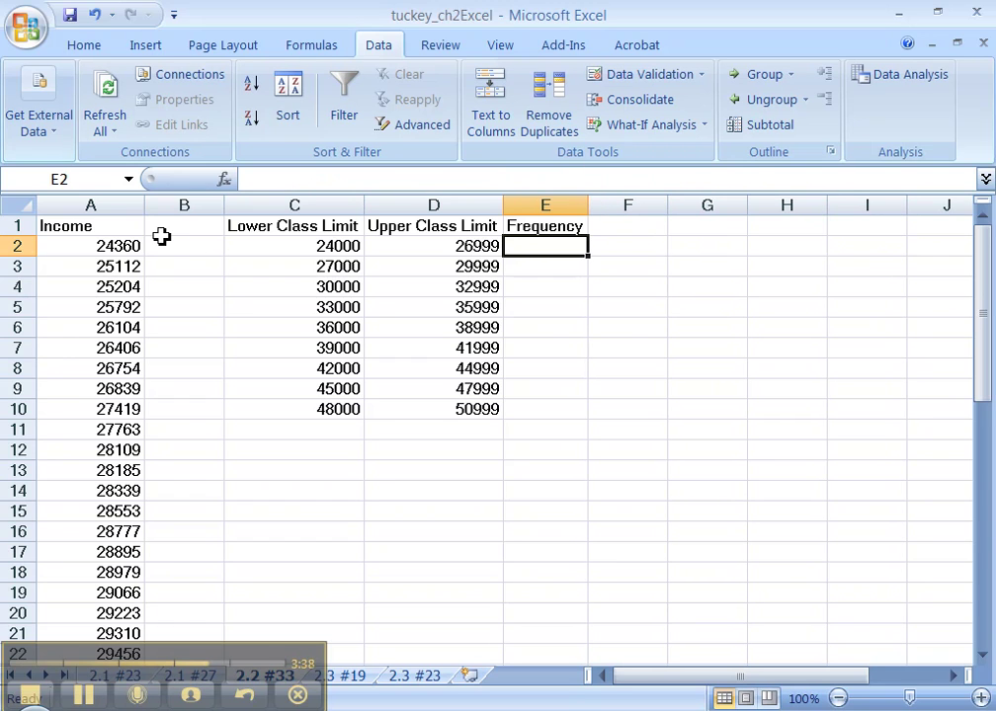
click(340, 248)
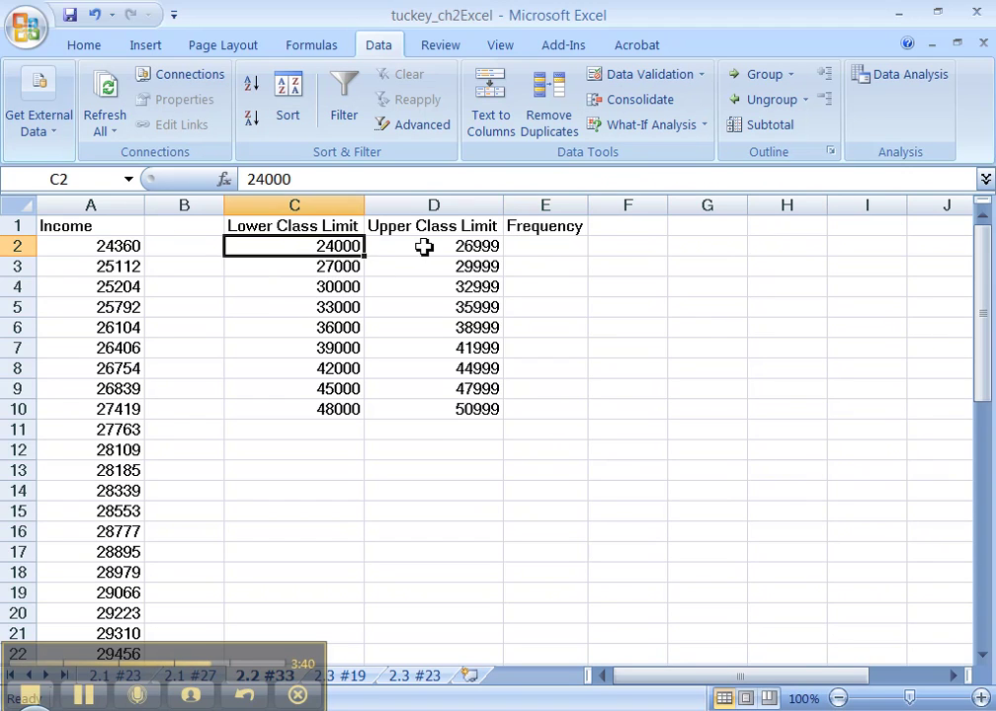
click(423, 247)
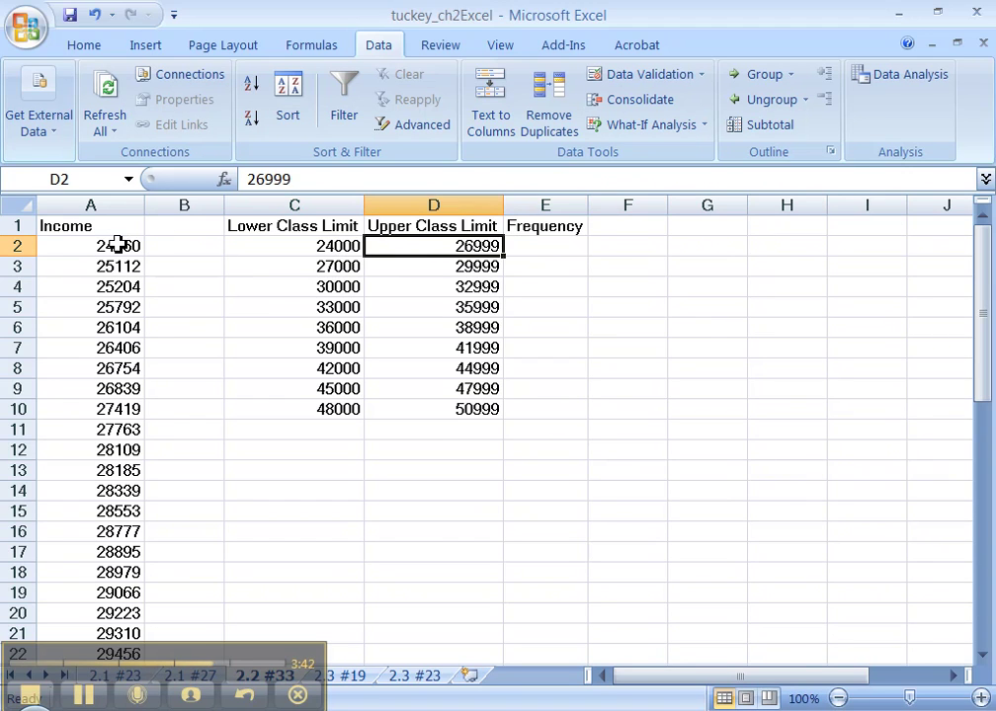
drag(117, 245, 78, 383)
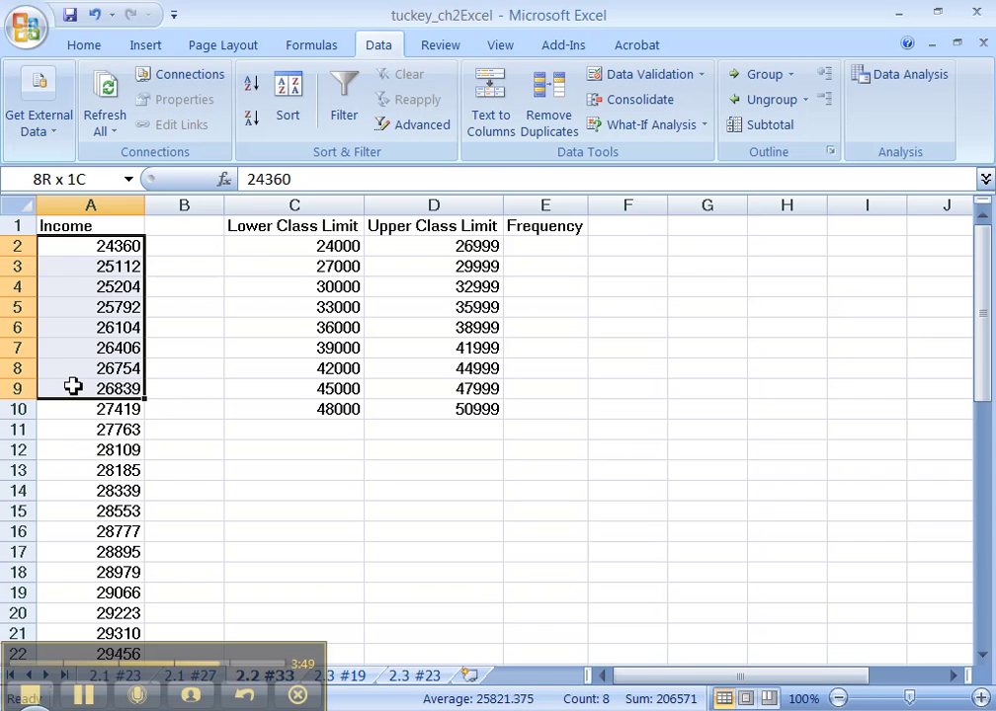
mouse_move(73, 387)
mouse_down()
mouse_move(73, 425)
mouse_move(78, 399)
mouse_up()
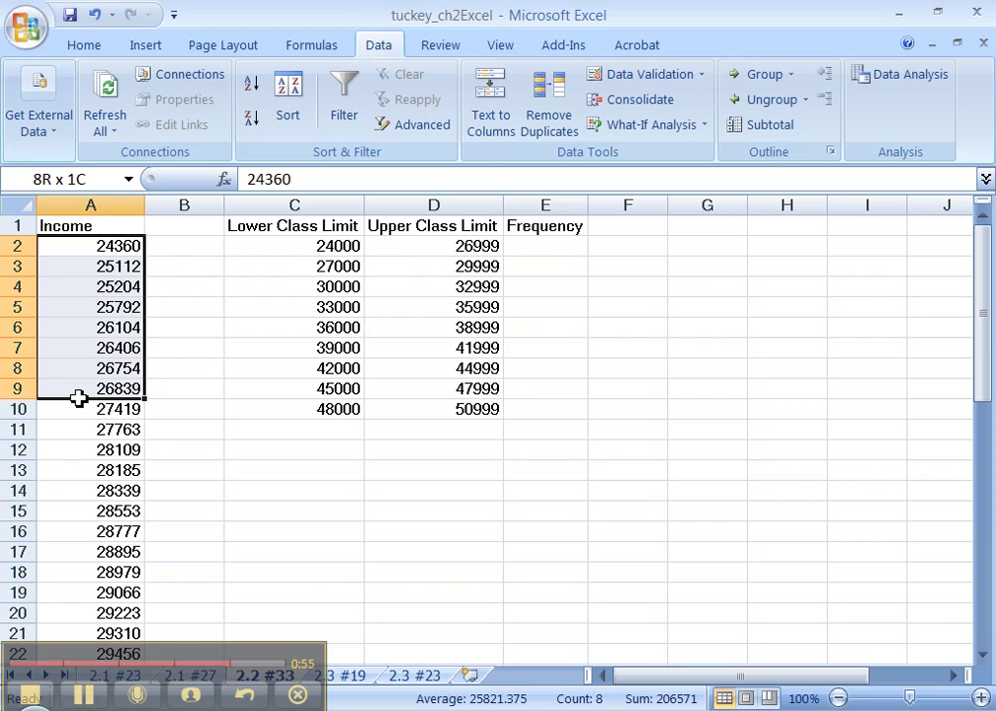
Step: Record 8 in E2 as the frequency of the 24000–26999 class
click(529, 249)
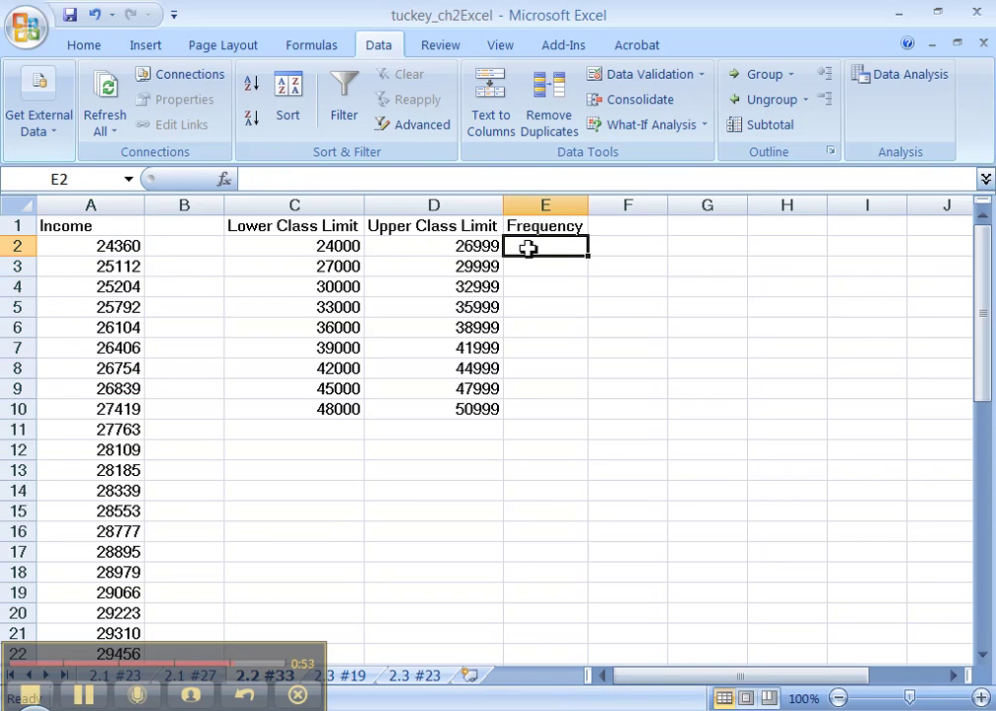
text(8)
key(Return)
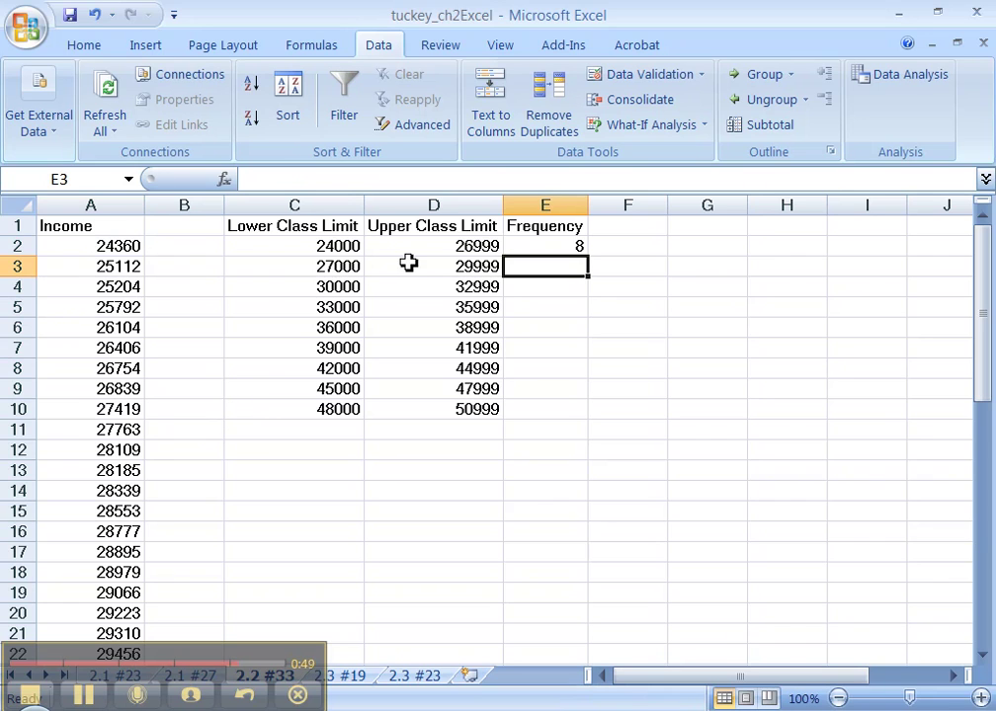
Step: Select the incomes in A10:A24 to count the second class
drag(129, 409, 116, 597)
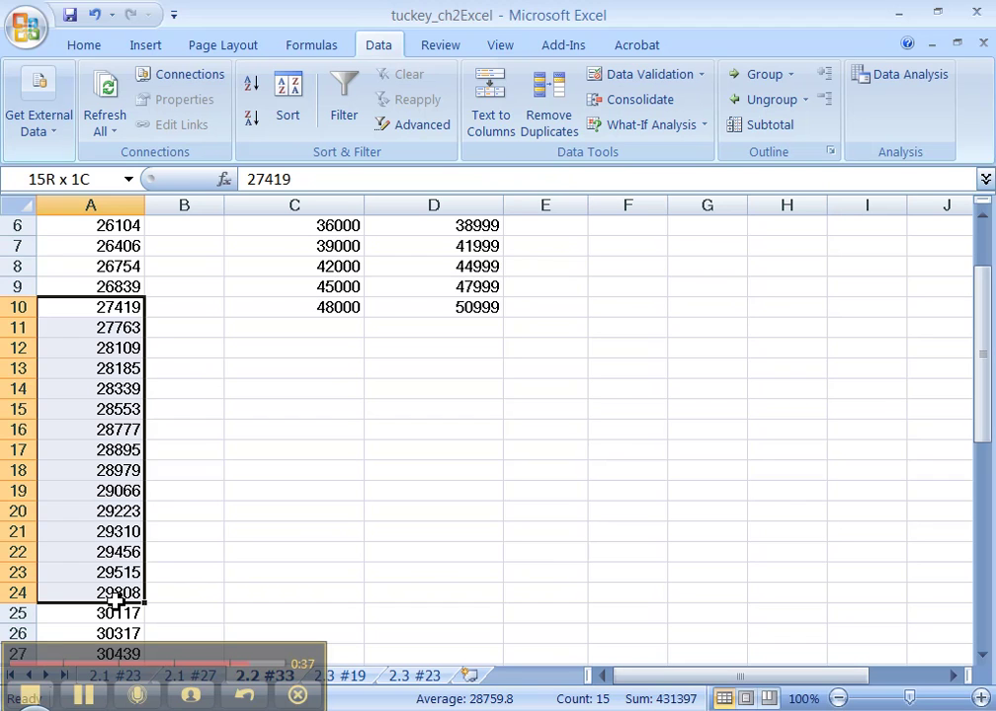
drag(116, 597, 113, 599)
scroll(418, 532, up, 2)
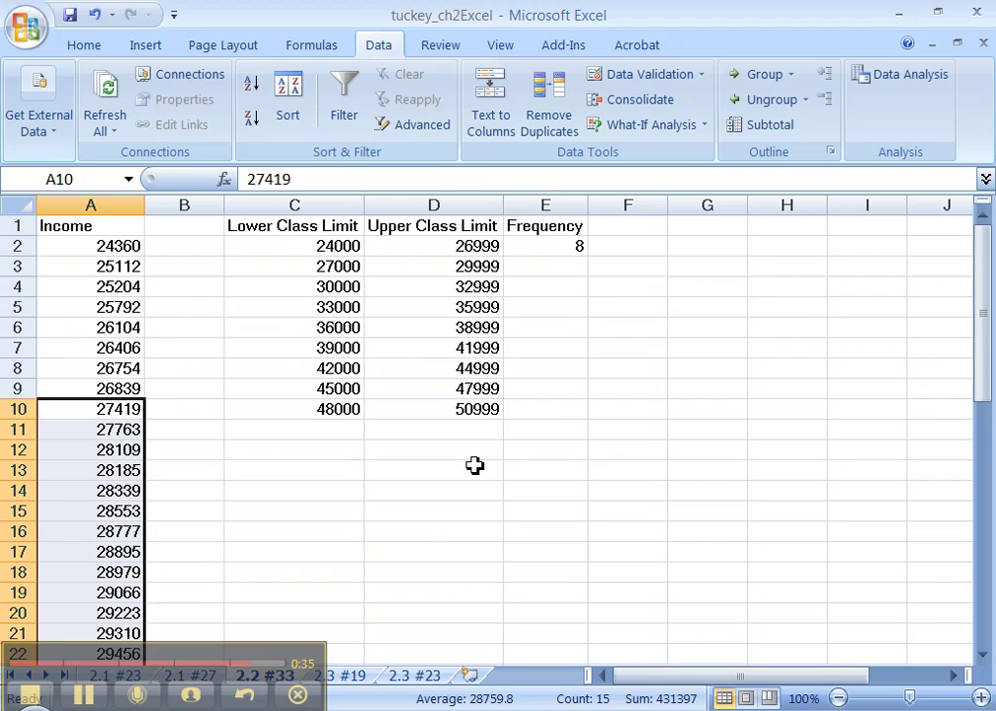